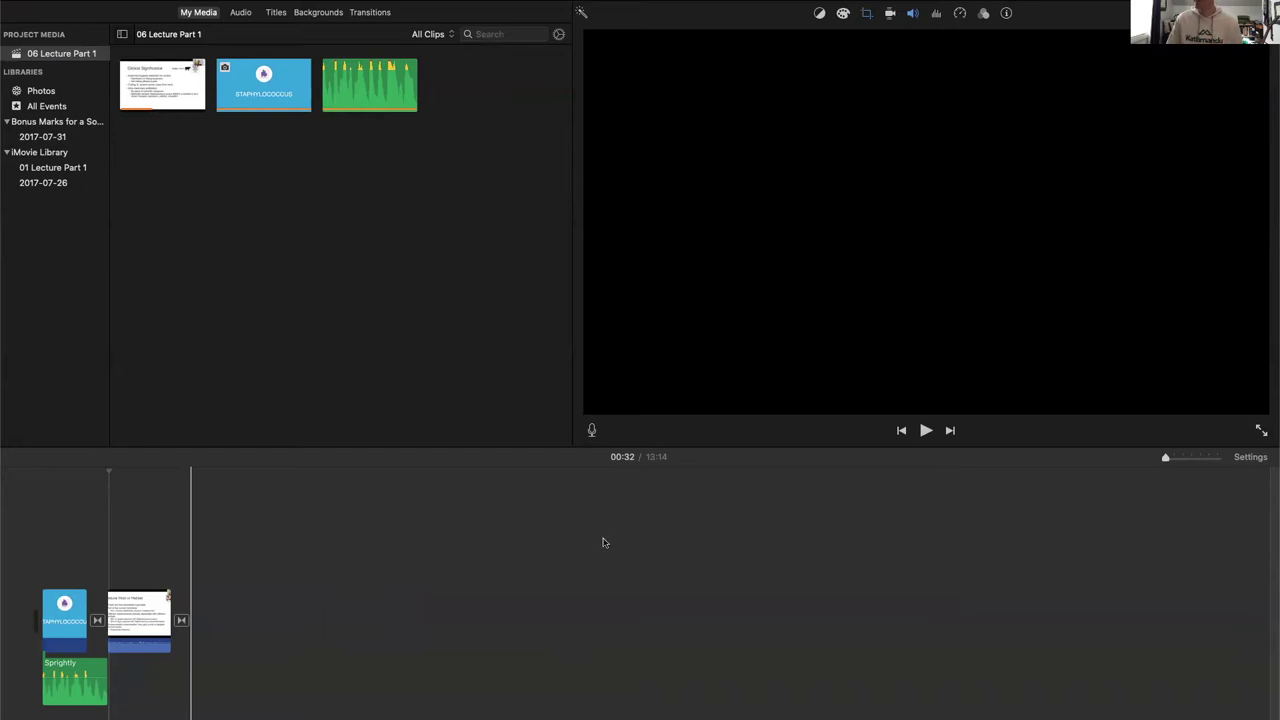
Magnify the timeline and set the project's clip size to the largest setting, with the playhead at about 00:37.
left_click_drag(1166, 459, 1202, 461)
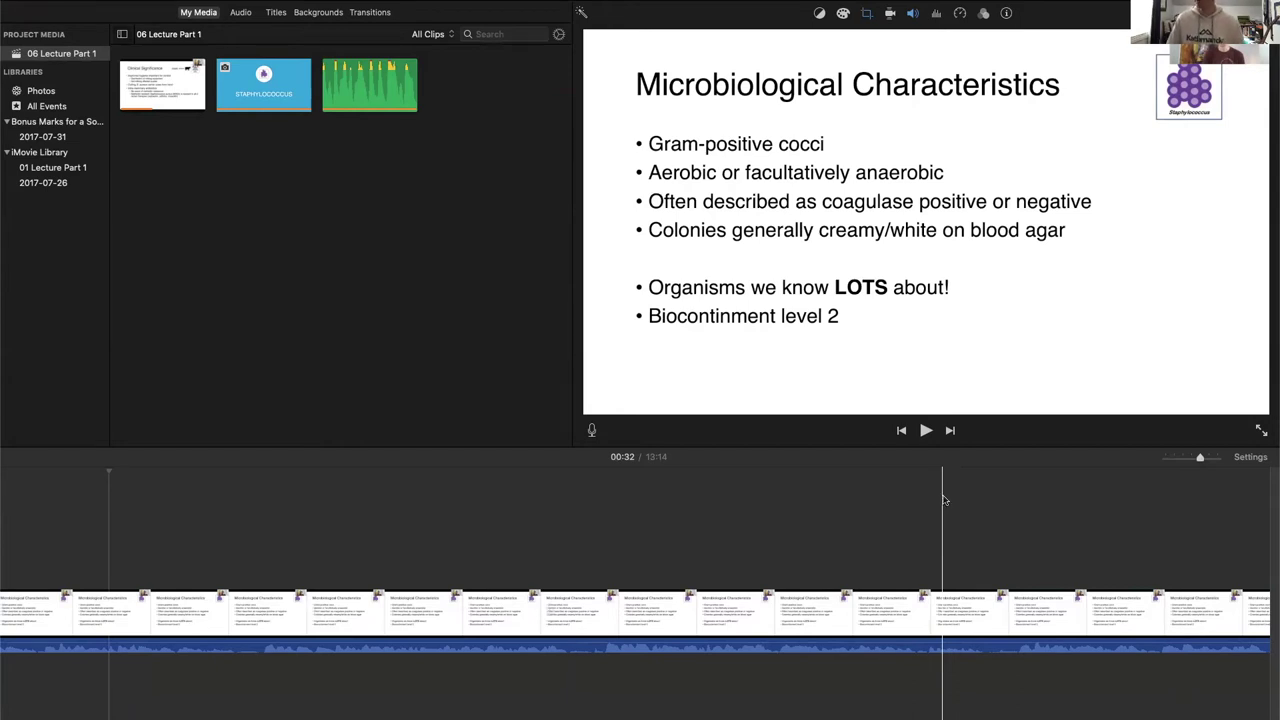
left_click(1256, 457)
left_click_drag(1105, 609, 1167, 610)
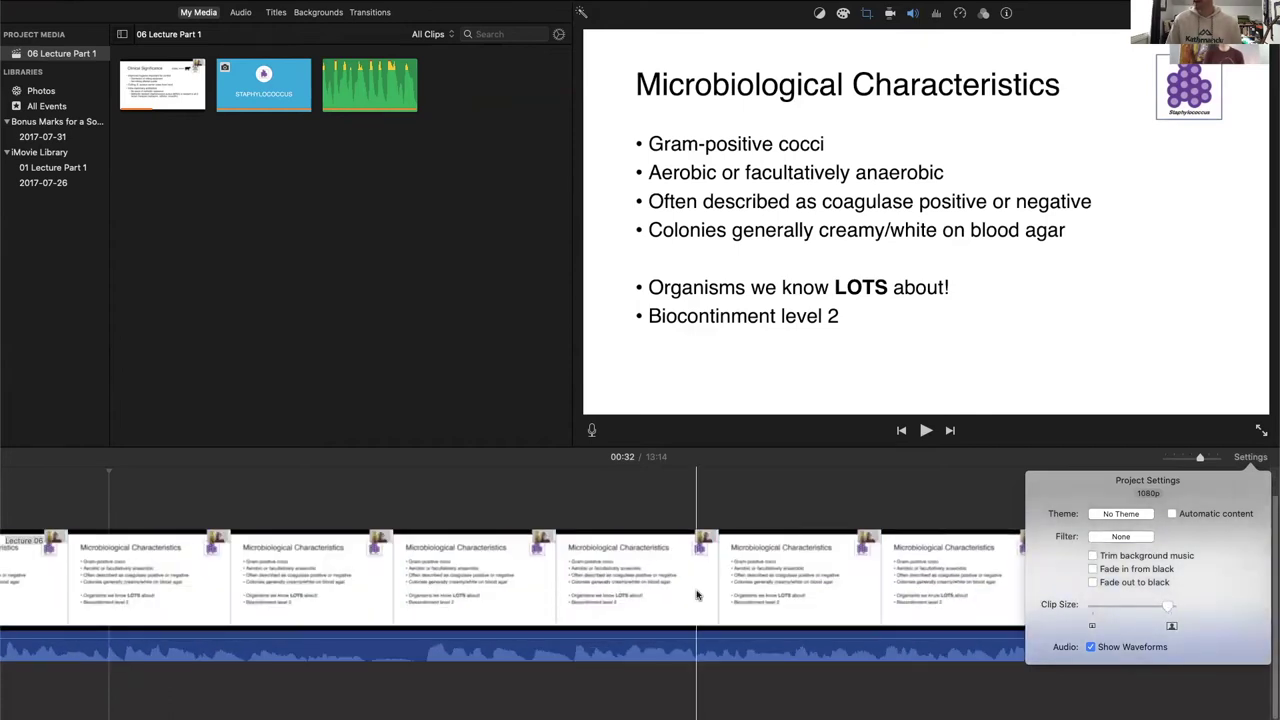
left_click(539, 478)
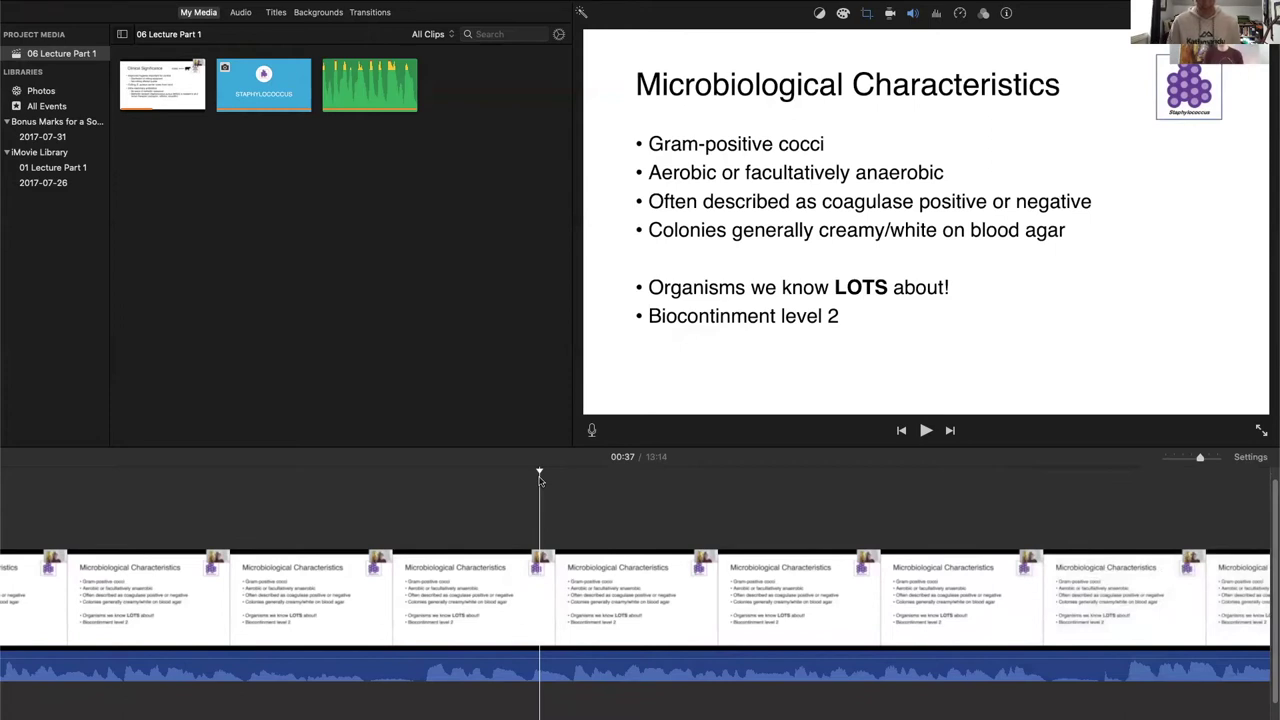
Select the Lecture 06 video clip right after the opening title image and open its volume adjustments.
scroll(540, 490, "left", 3)
scroll(540, 490, "left", 3)
scroll(540, 489, "left", 10)
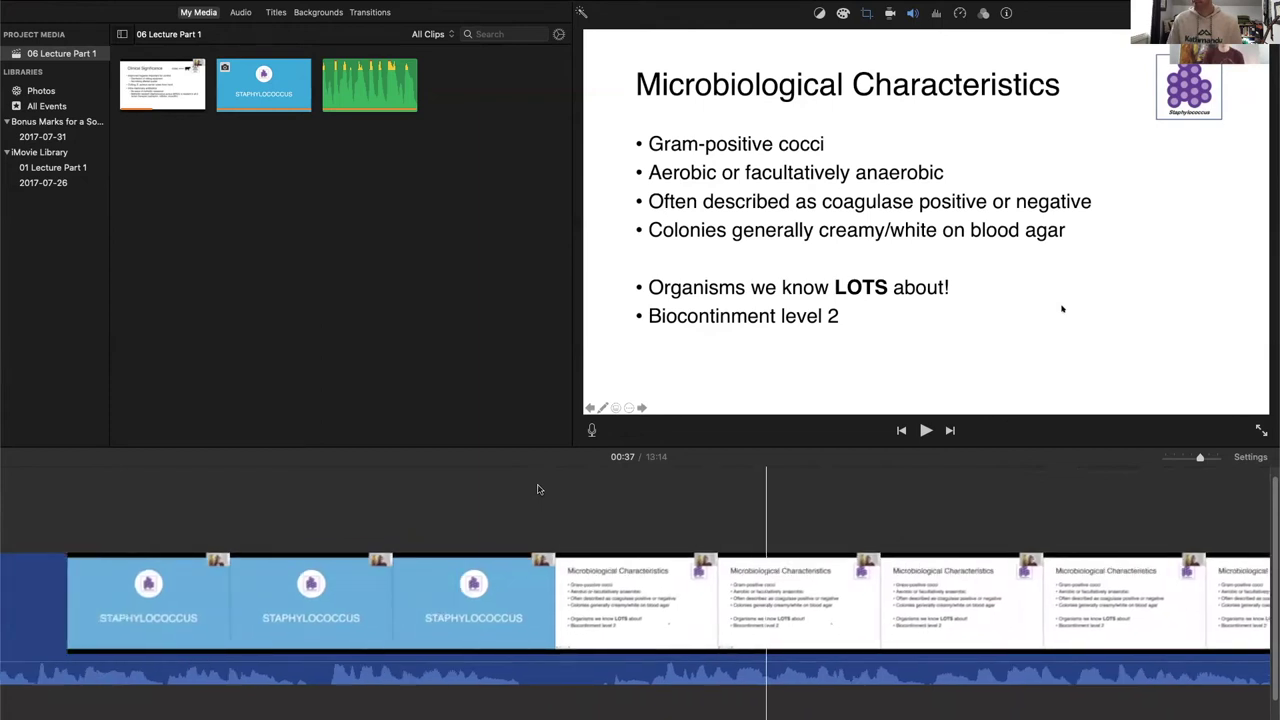
scroll(543, 488, "left", 3)
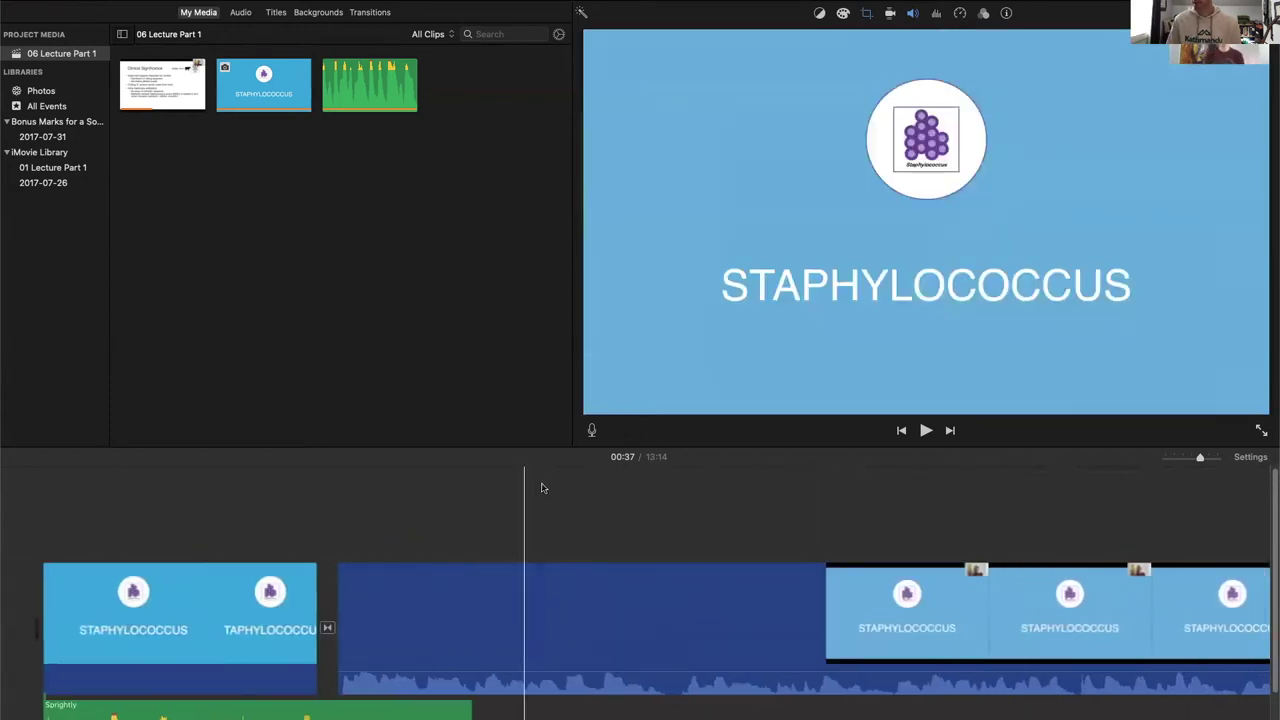
scroll(543, 488, "right", 2)
scroll(543, 488, "down", 3)
scroll(542, 488, "left", 1)
scroll(542, 488, "up", 1)
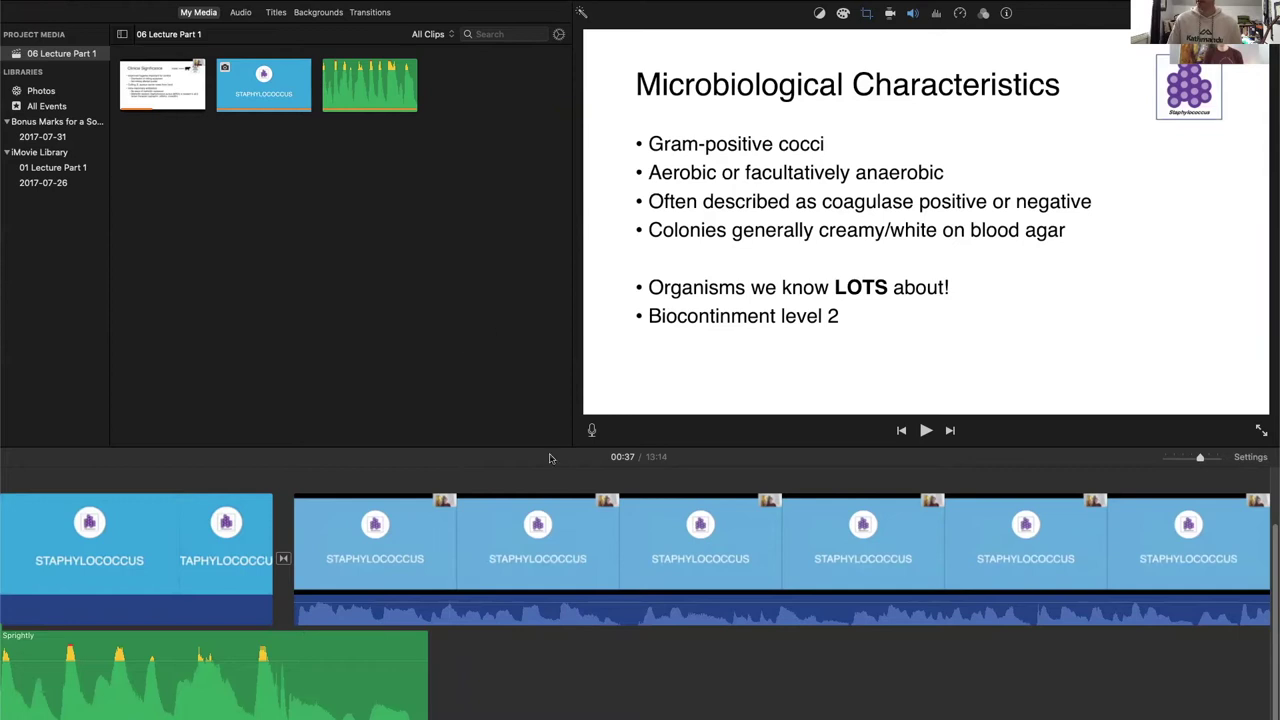
left_click(503, 515)
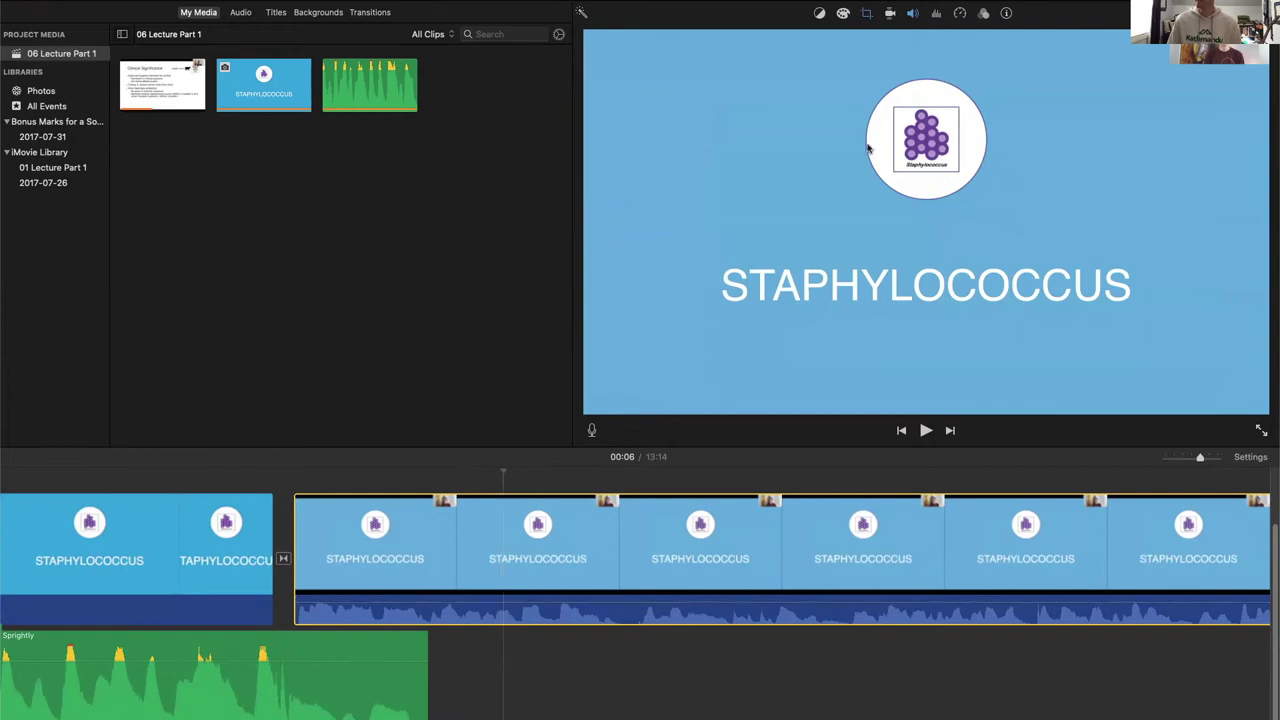
left_click(912, 14)
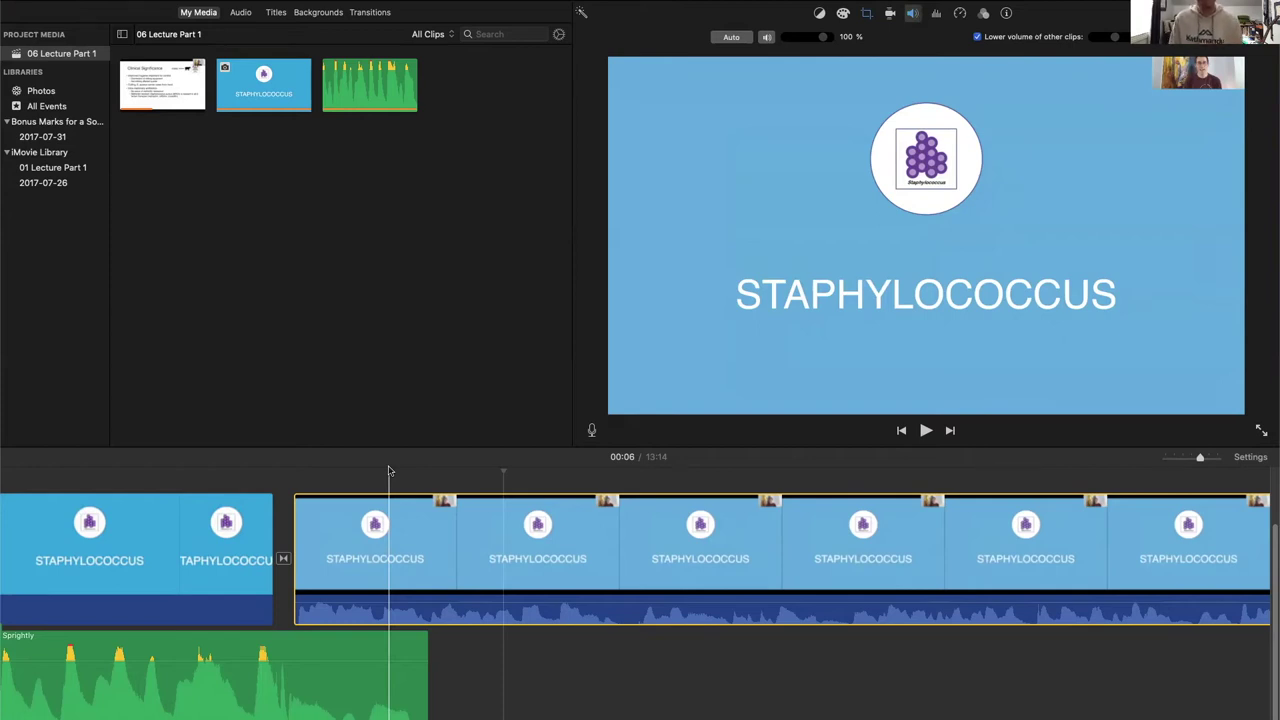
Try detaching the audio from the Lecture 06 video clip and undo the detachment.
scroll(430, 540, "left", 1)
left_click(464, 540)
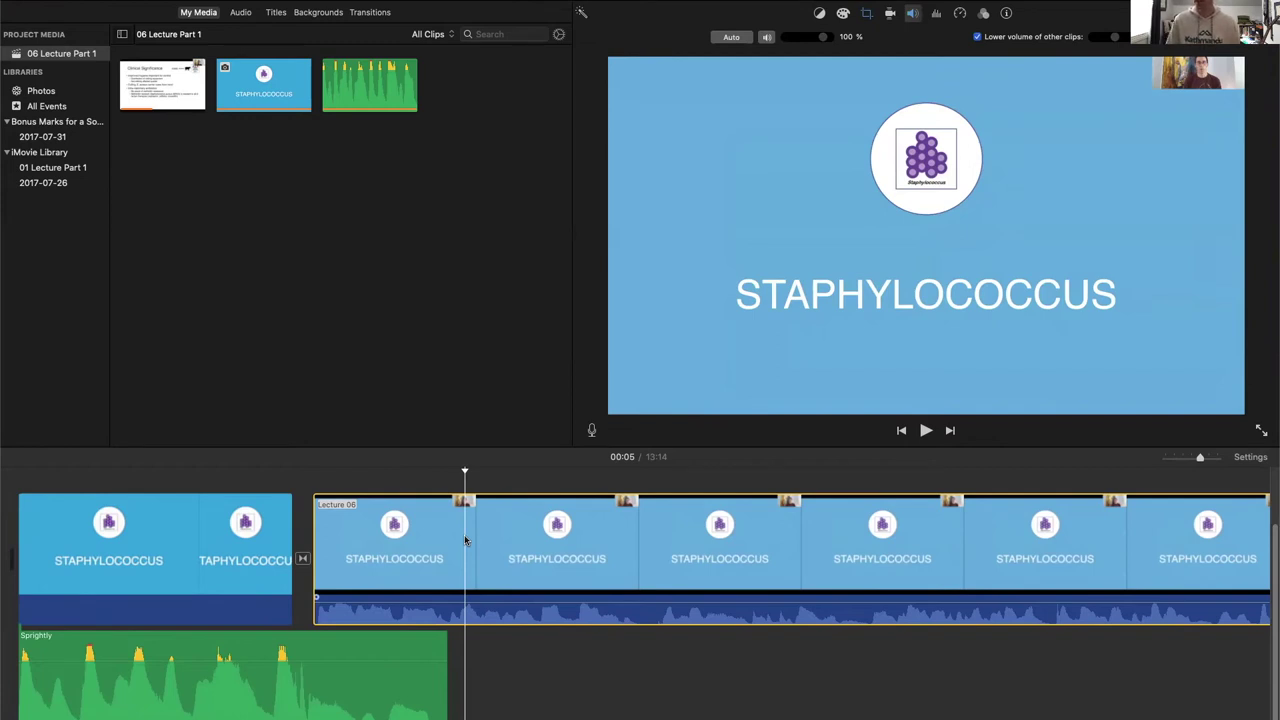
right_click(465, 540)
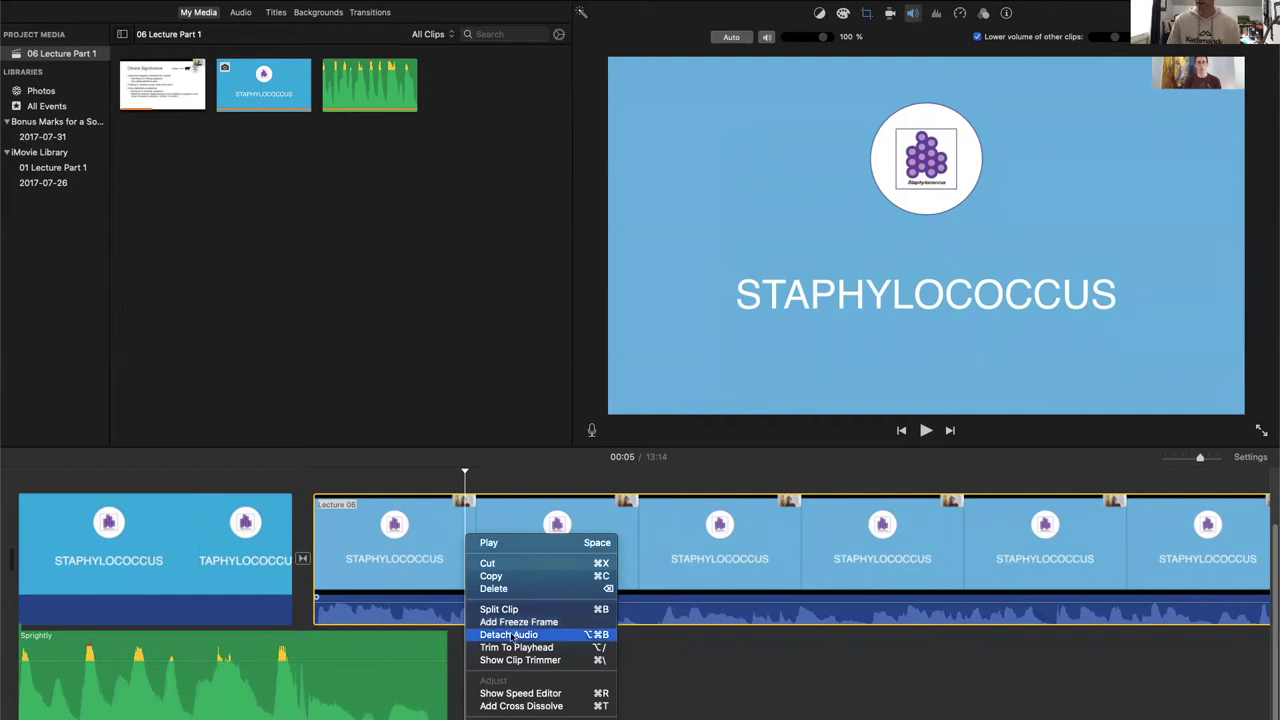
left_click(511, 636)
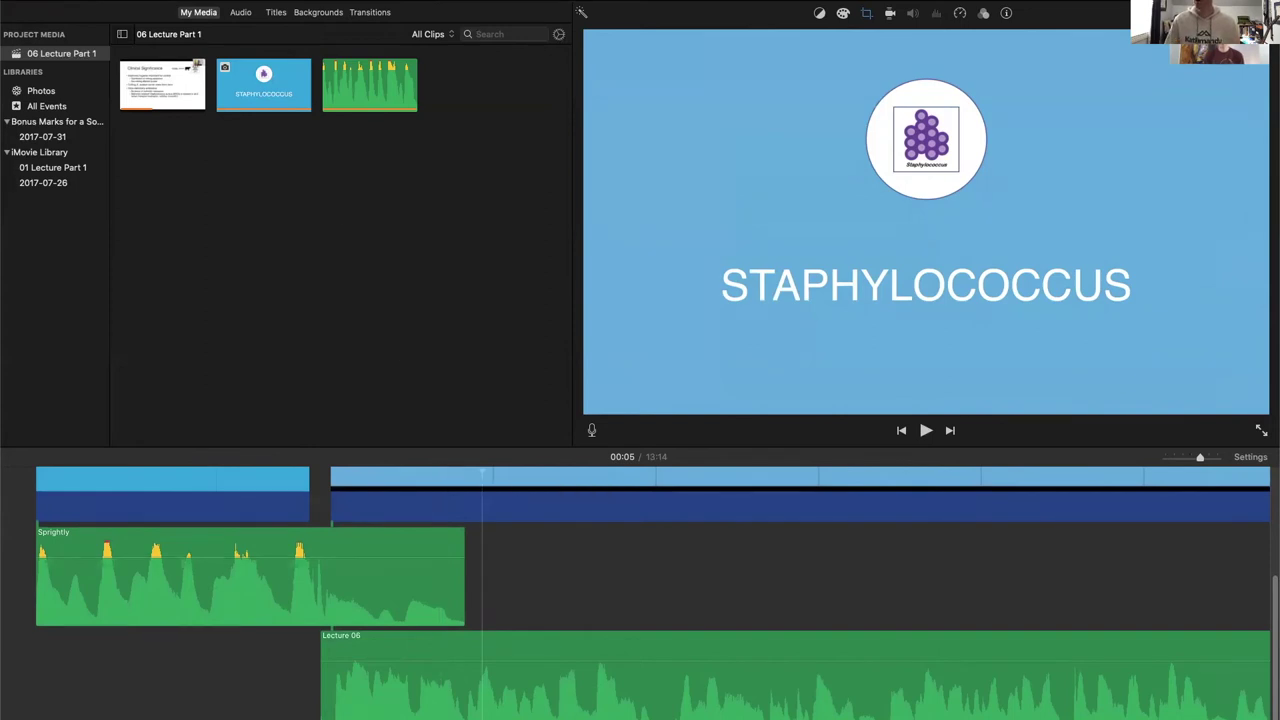
left_click(120, 0)
left_click(120, 0)
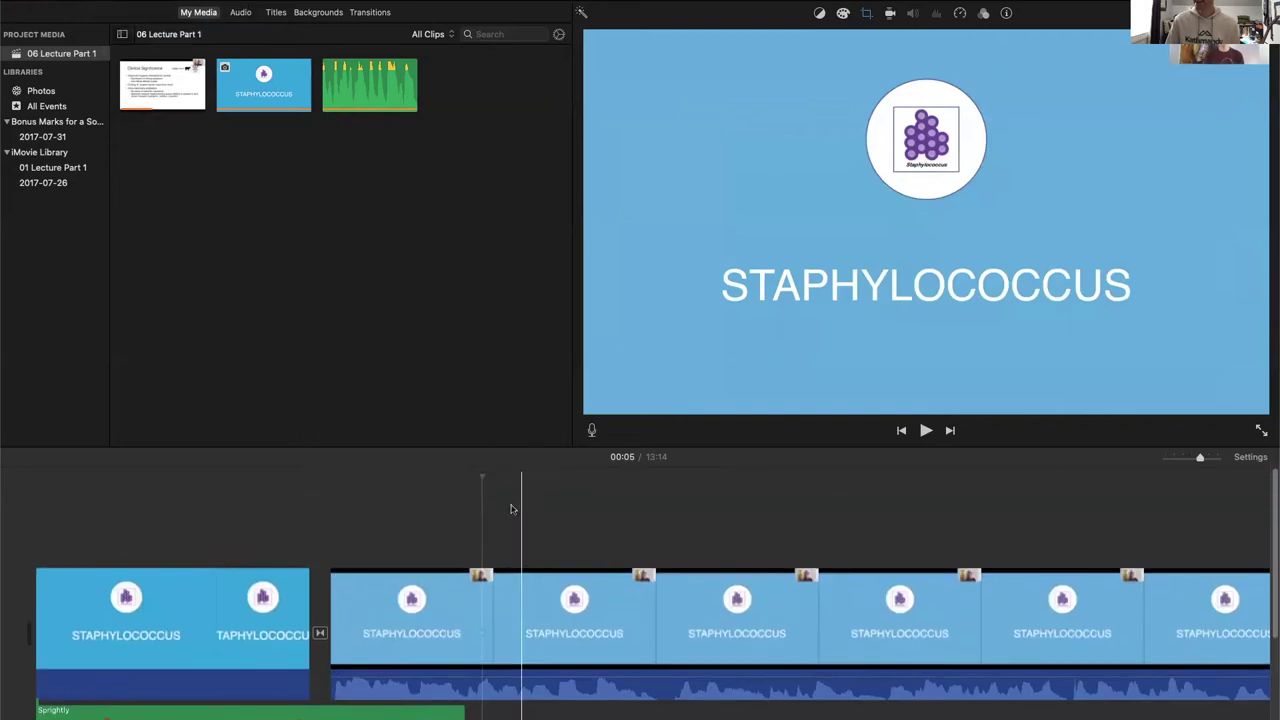
Try splitting the Lecture 06 video clip at about 00:05, with its short first segment selected, and restore the whole clip.
right_click(489, 590)
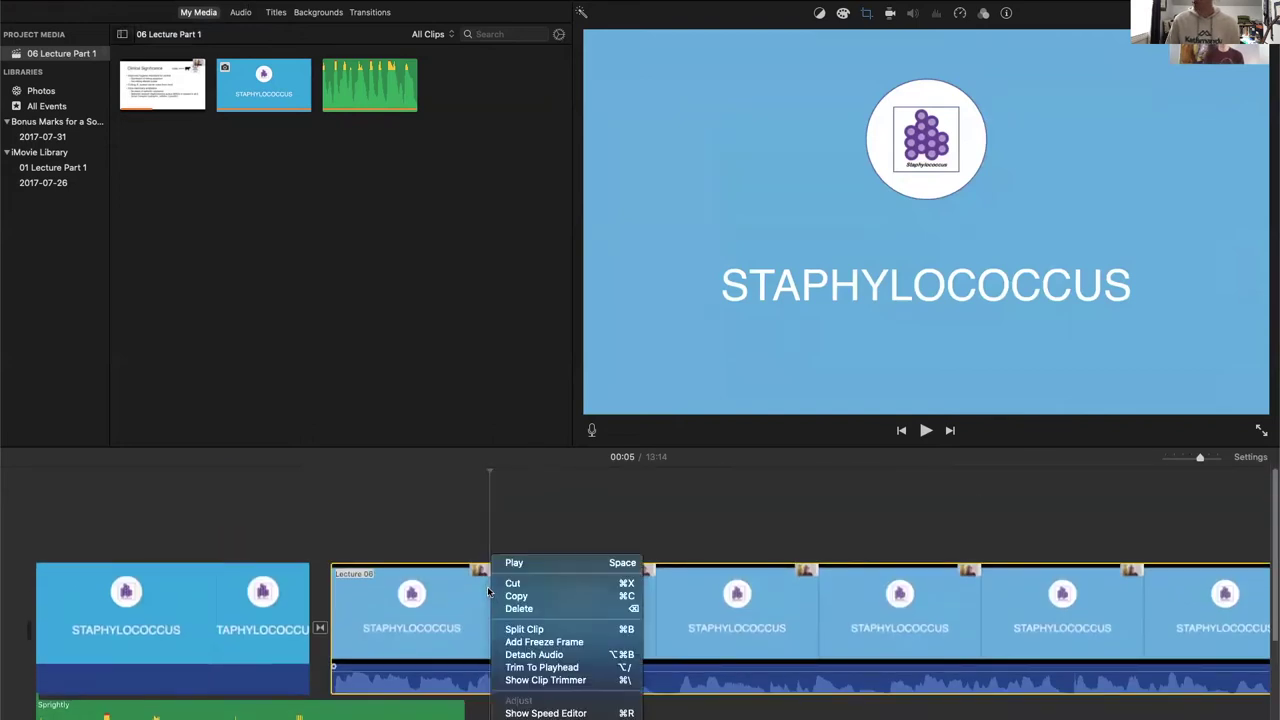
left_click(524, 629)
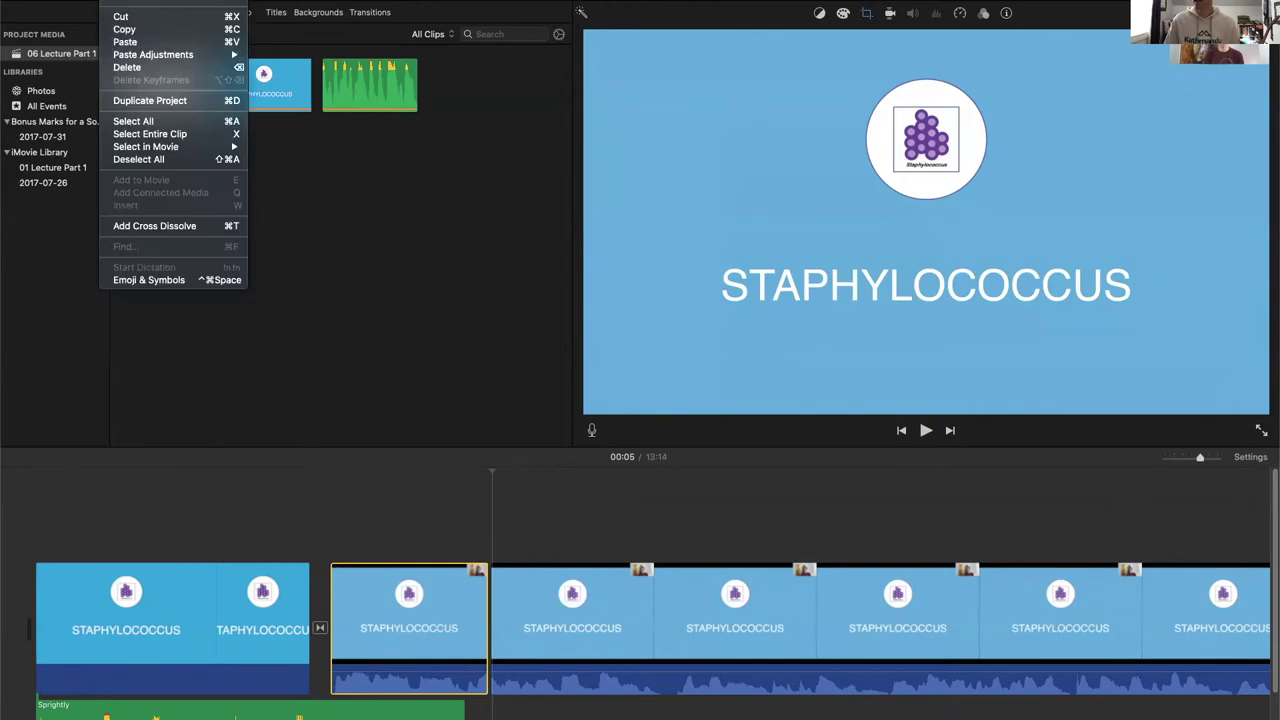
key("Delete")
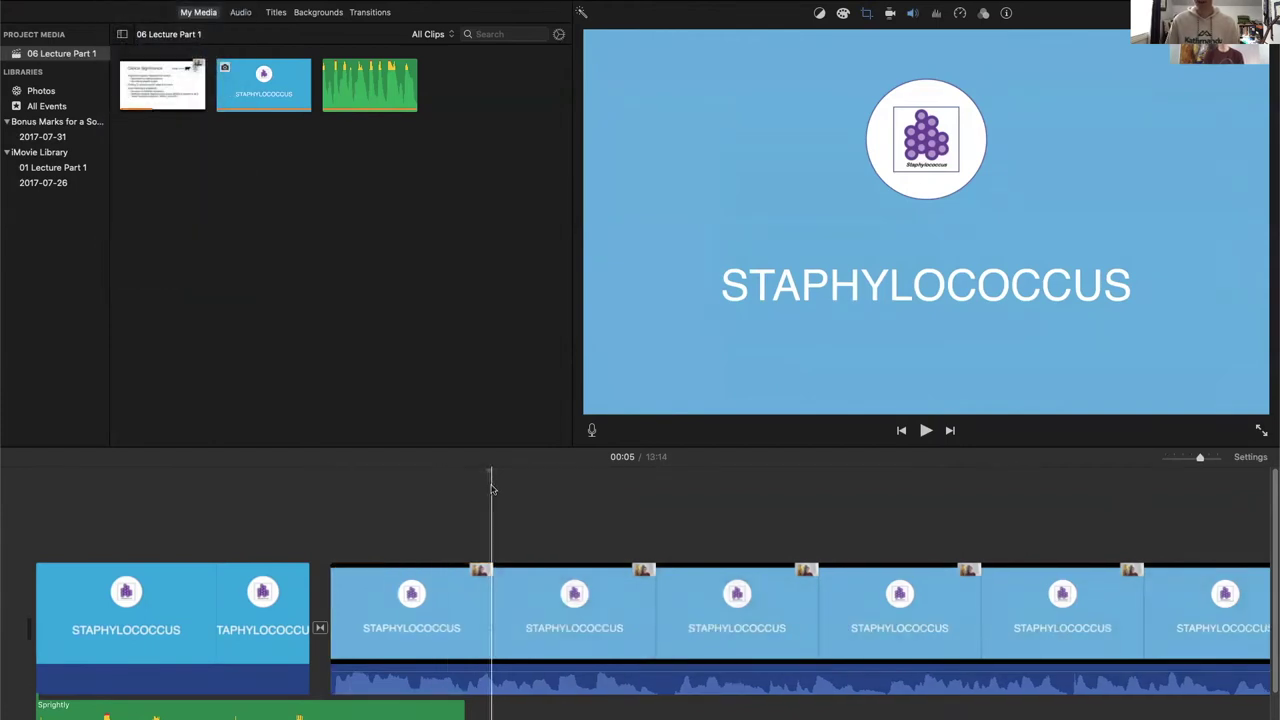
Look through the speed commands for the Lecture 06 clip, including Slow Motion, Fast Forward, Instant Replay and Rewind.
mouse_move(490, 672)
left_mouse_down()
mouse_move(489, 686)
mouse_move(490, 672)
left_mouse_up()
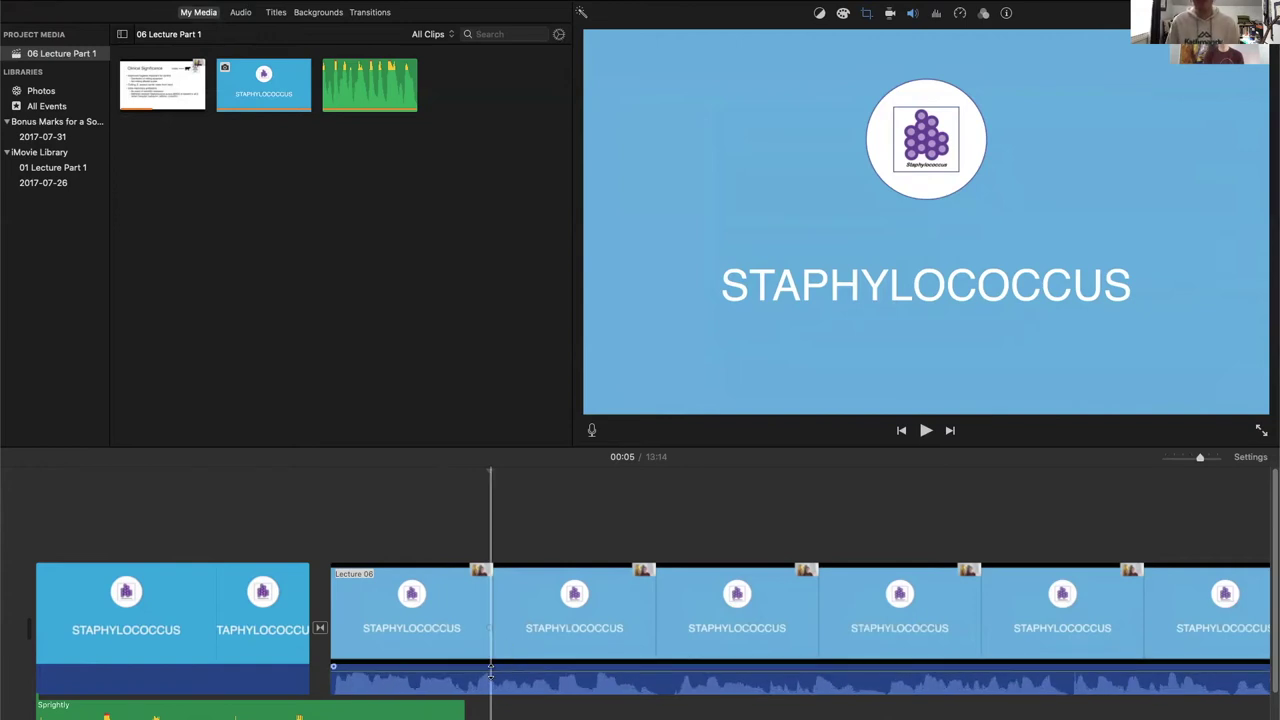
left_click(477, 598)
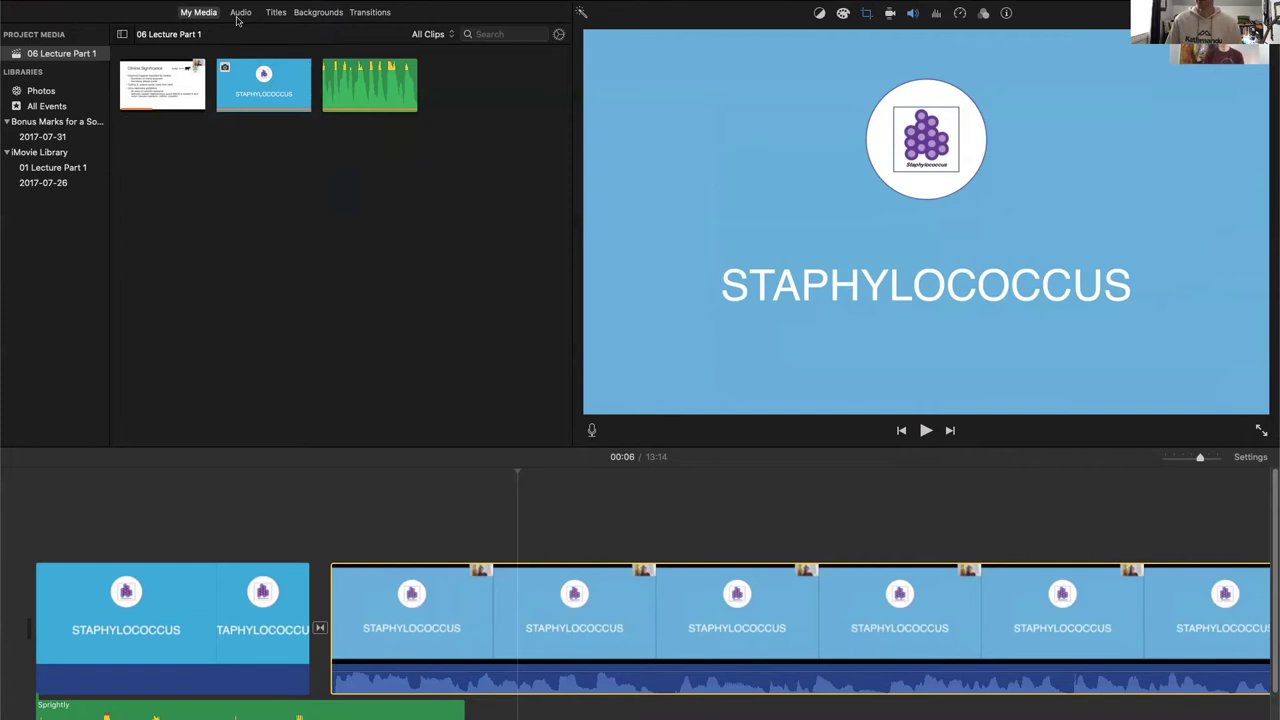
left_click(190, 0)
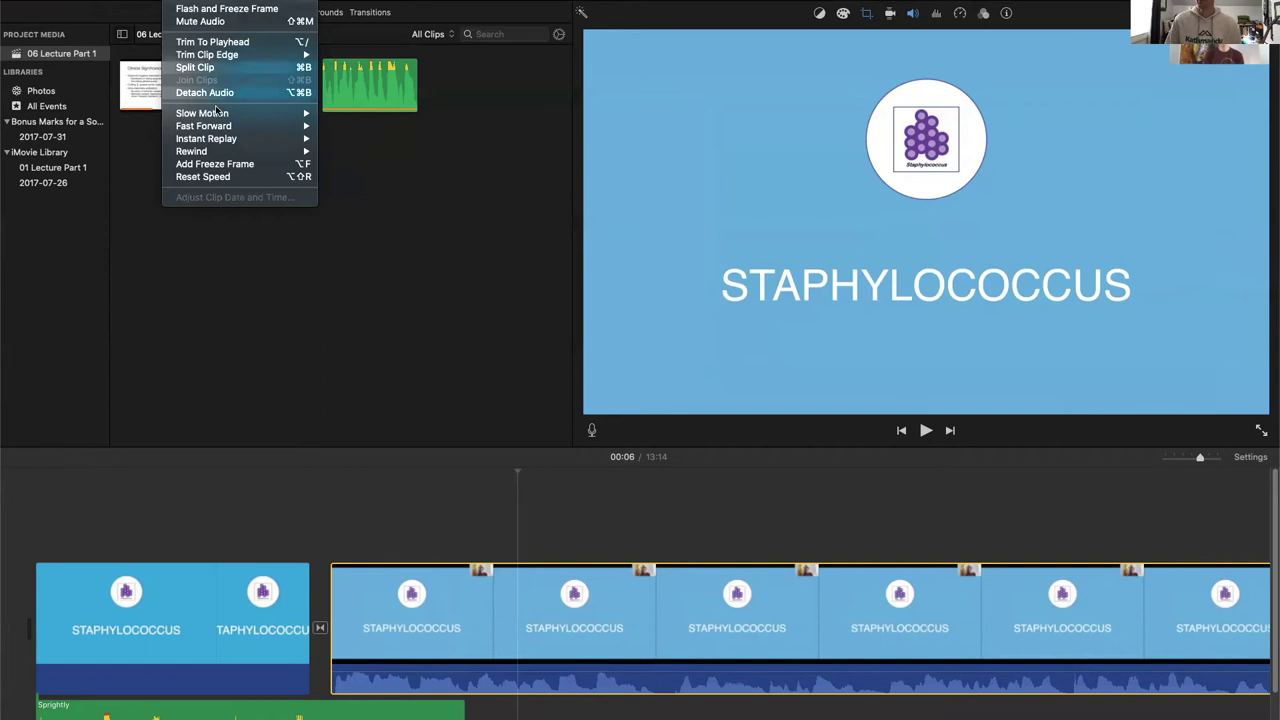
mouse_move(216, 120)
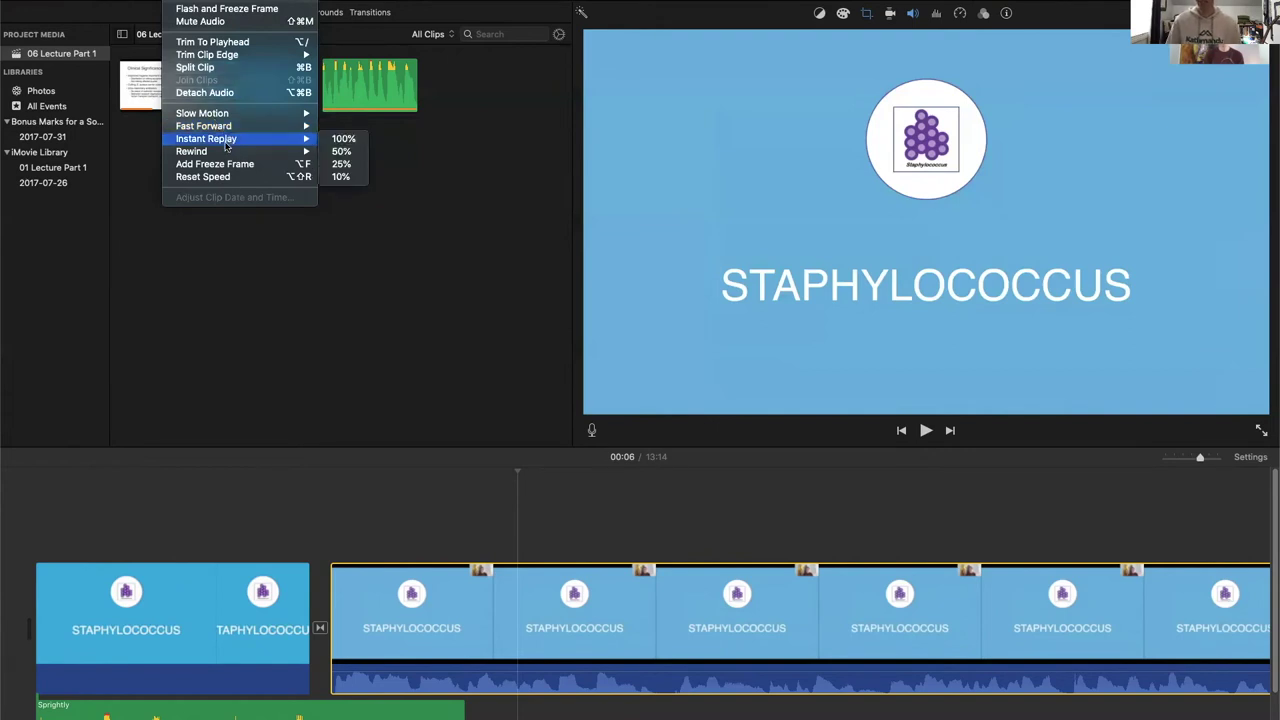
mouse_move(225, 151)
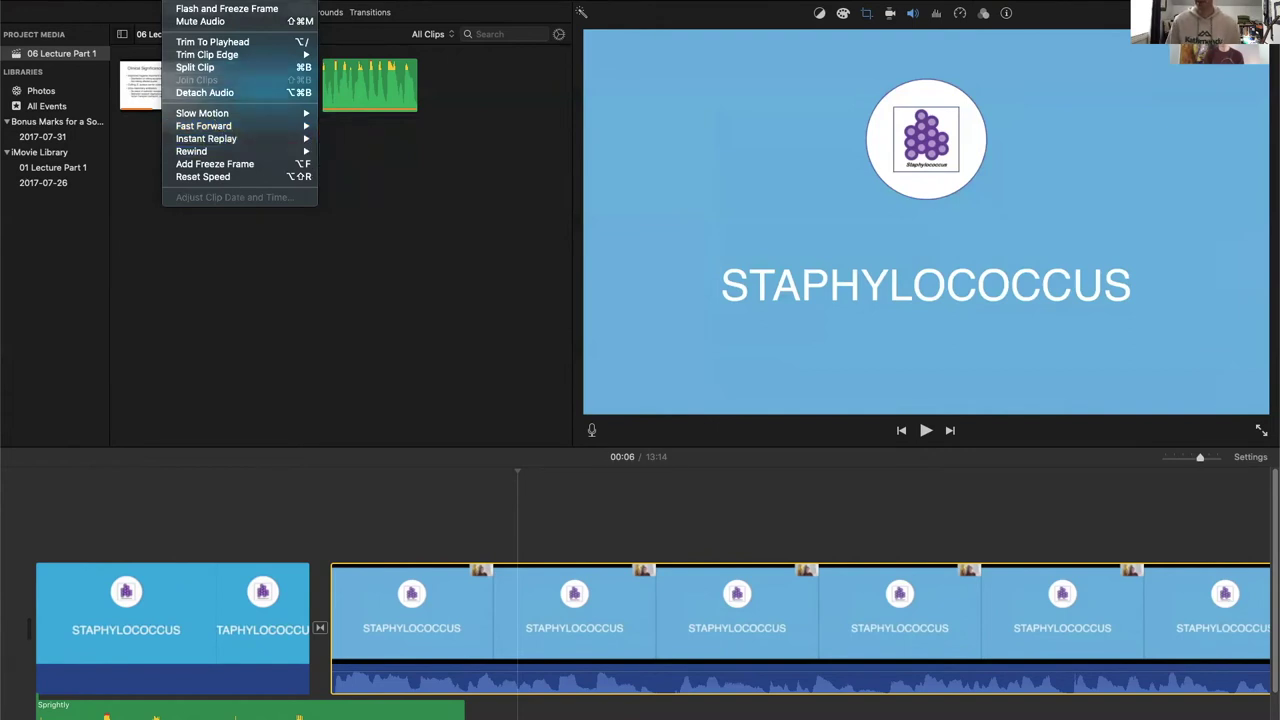
key("Escape")
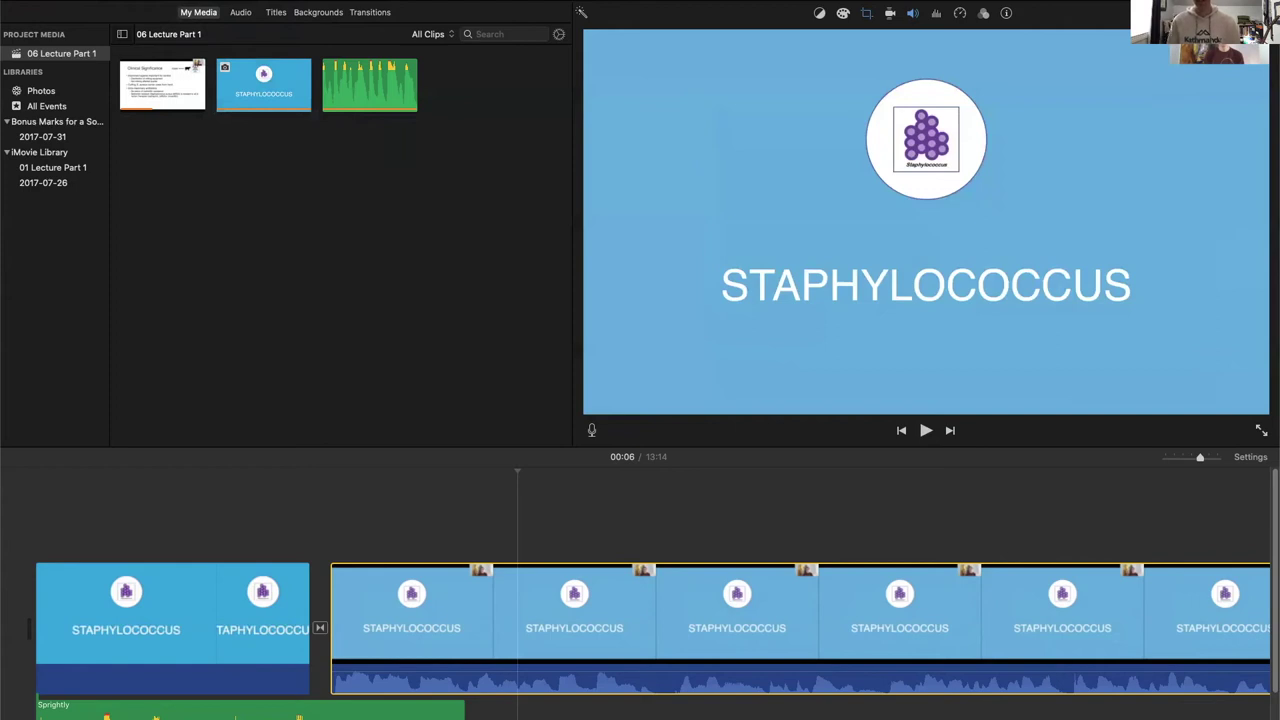
Record a voiceover of about 4 seconds starting at 00:10 in the timeline and select the recorded clip.
key("super+minus")
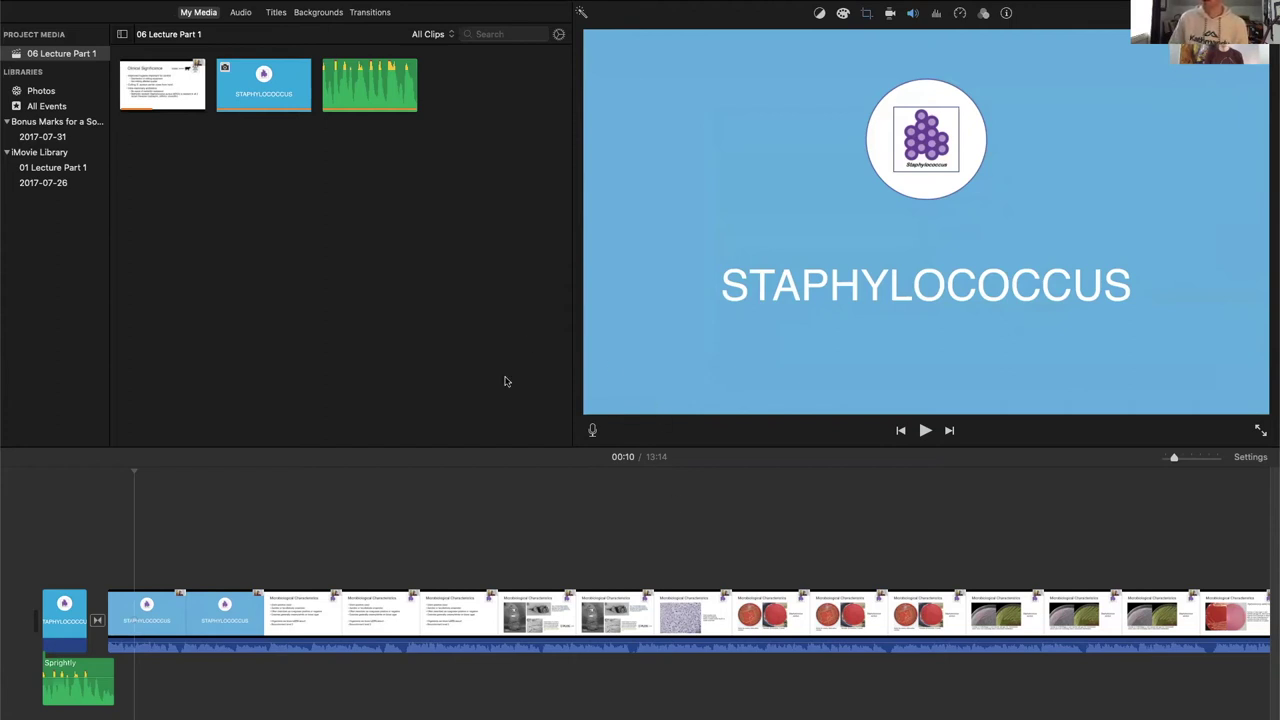
left_click(592, 431)
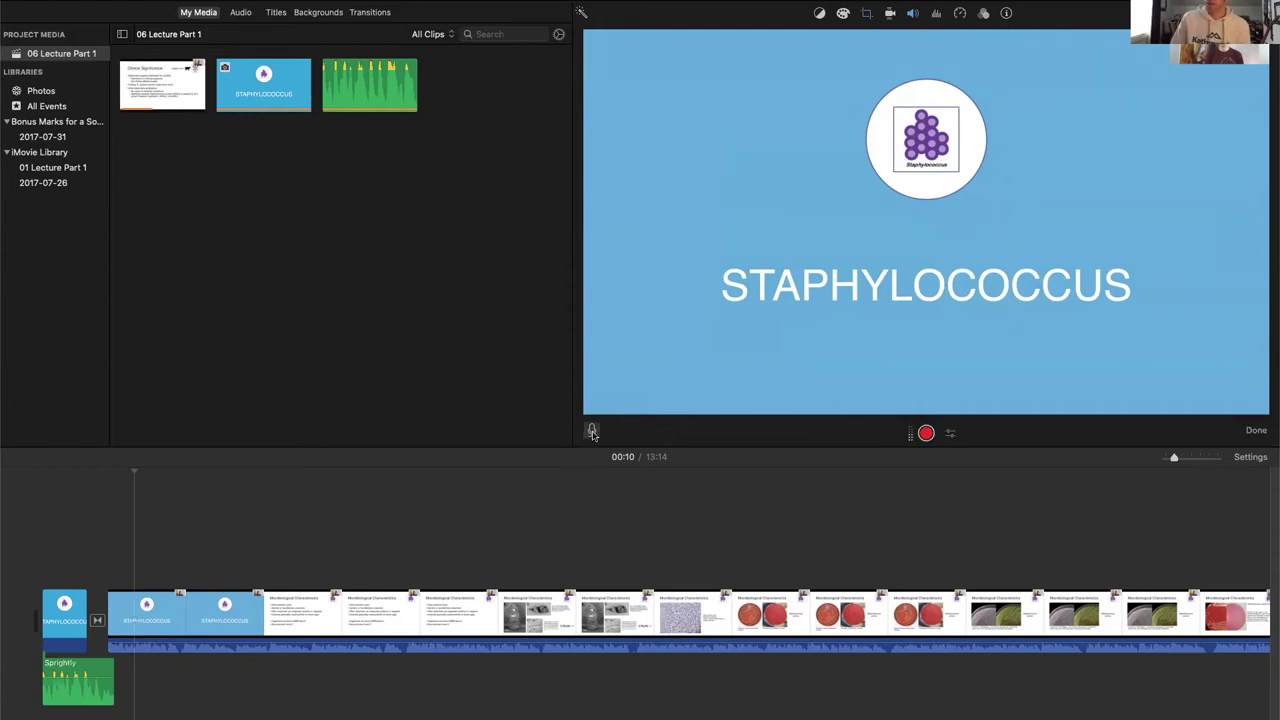
left_click(926, 433)
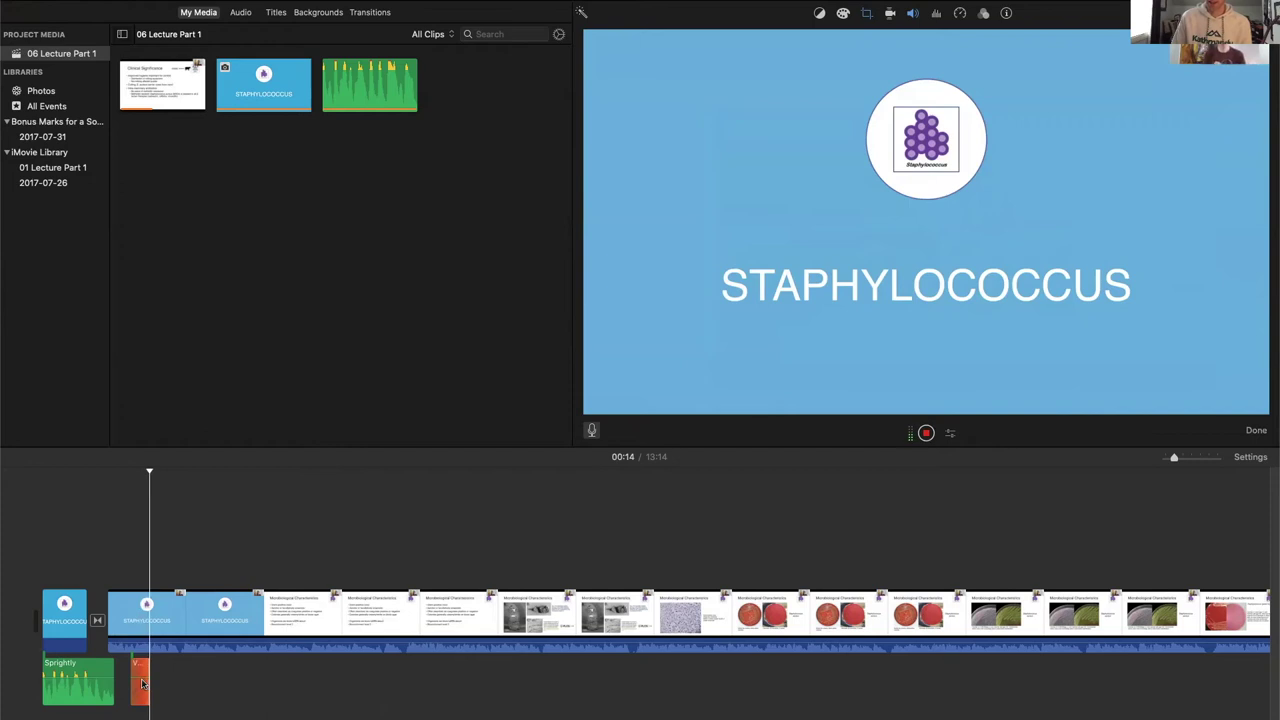
key("space")
left_click(147, 698)
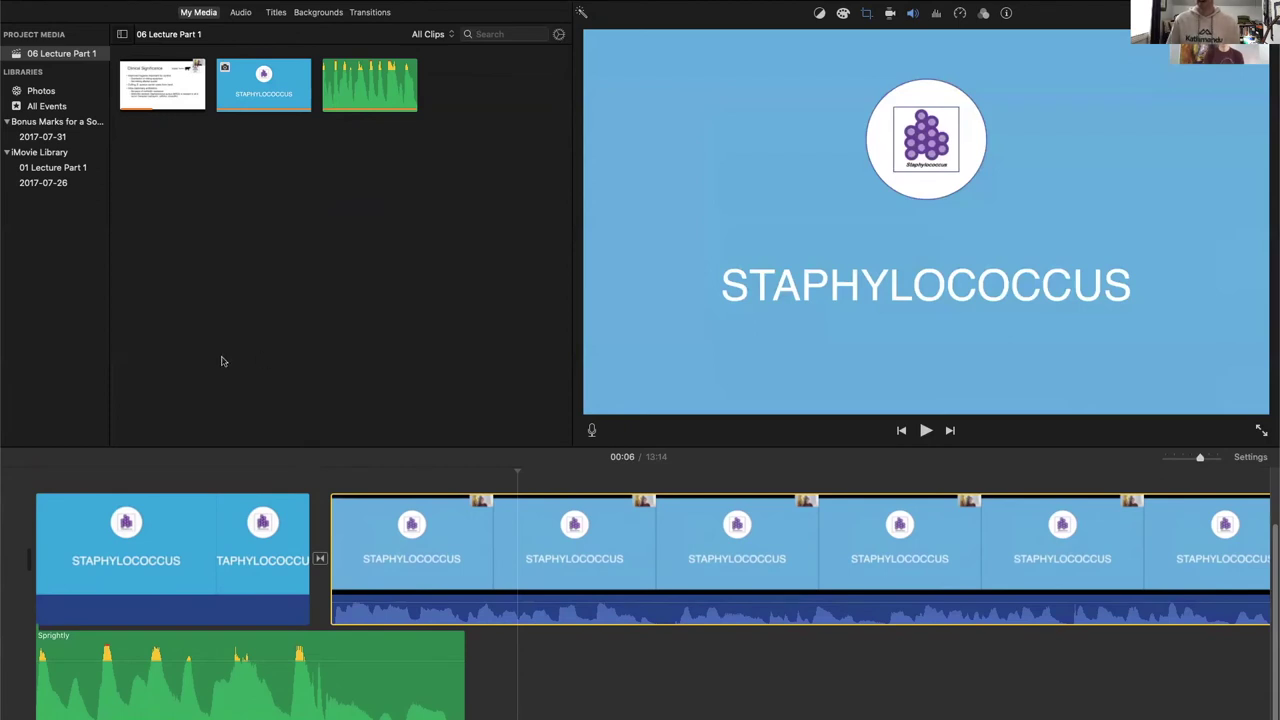
Try the Crop to Fill and Fit styles on the opening Staphylococcus image and set its crop style to Ken Burns.
scroll(60, 510, "left", 1)
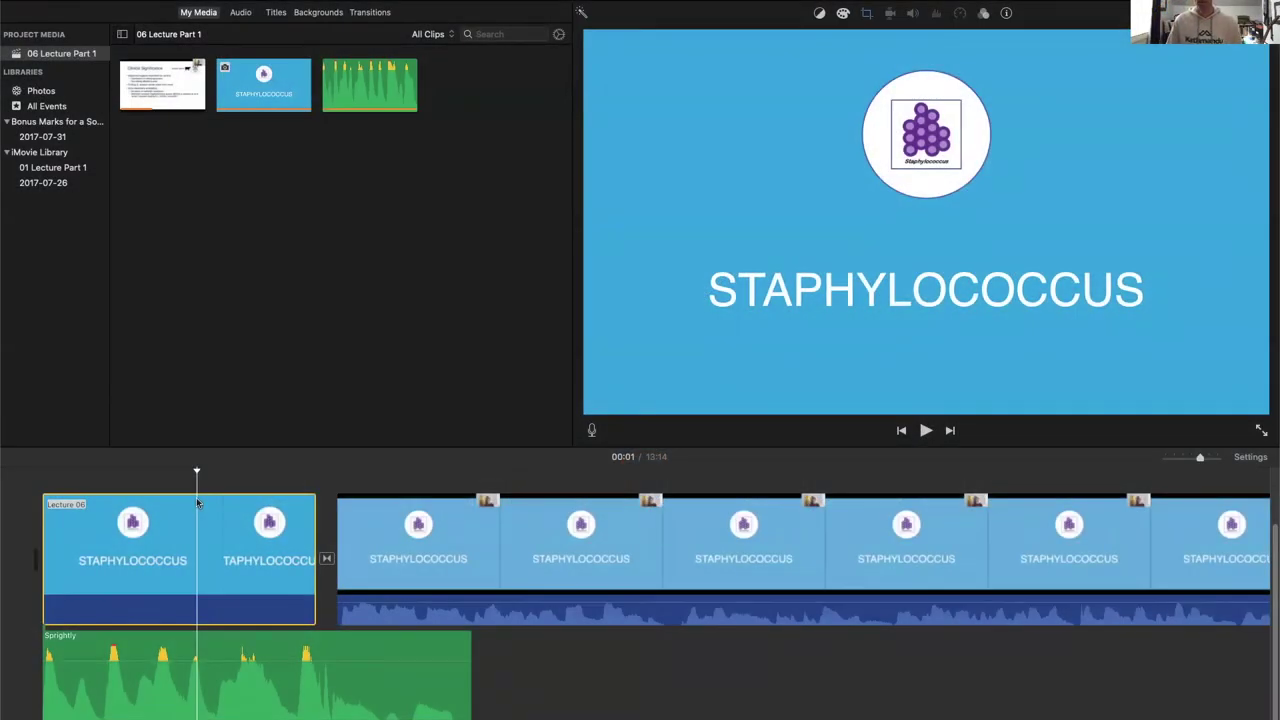
scroll(189, 505, "right", 1)
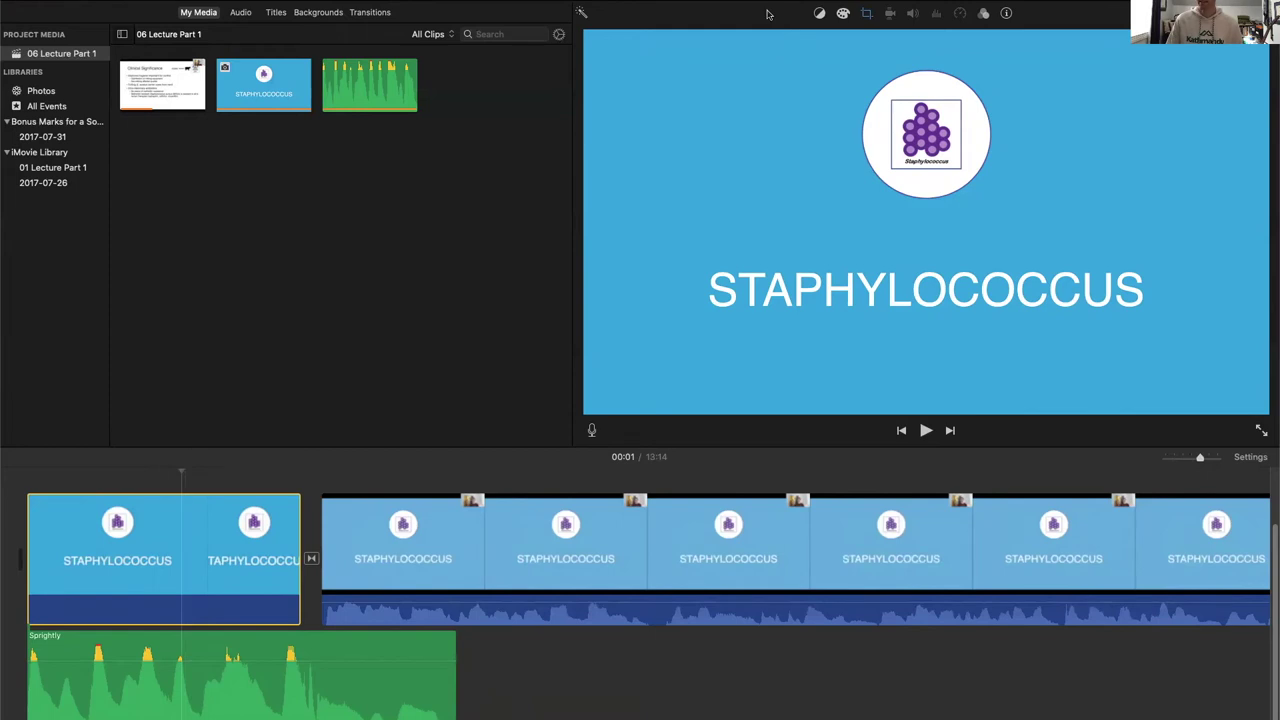
left_click(867, 14)
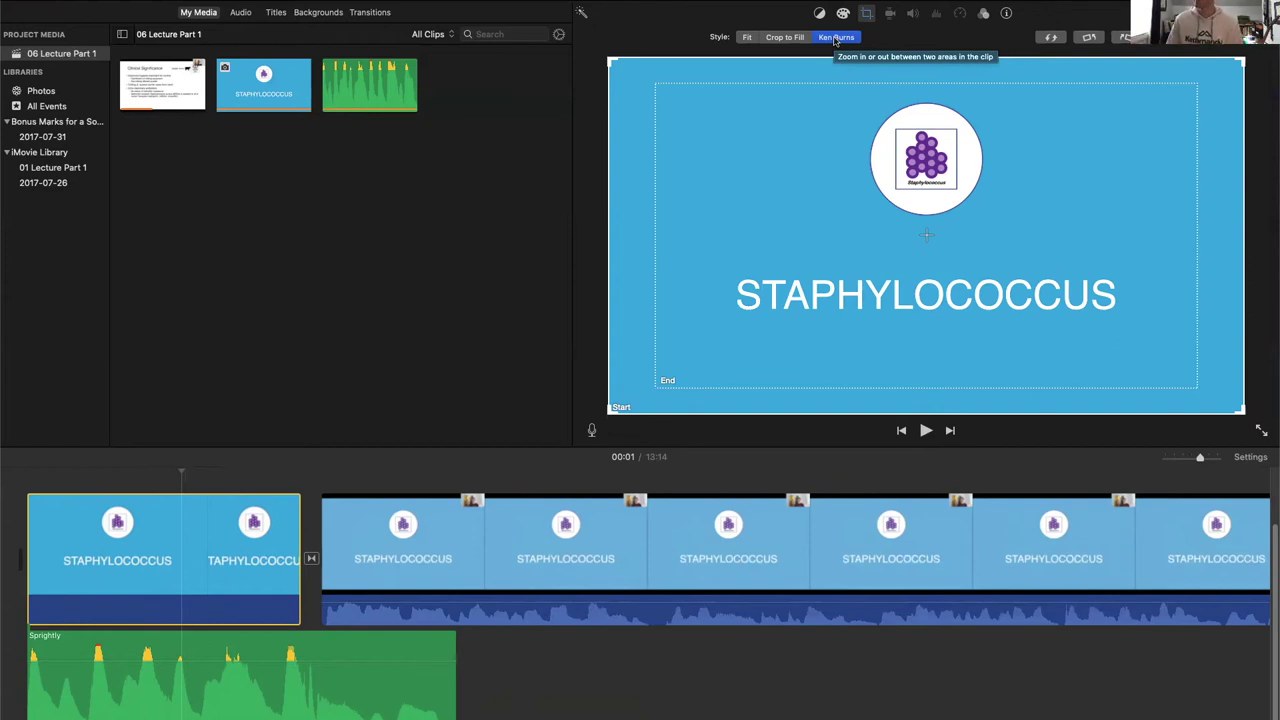
left_click(785, 38)
left_click(746, 38)
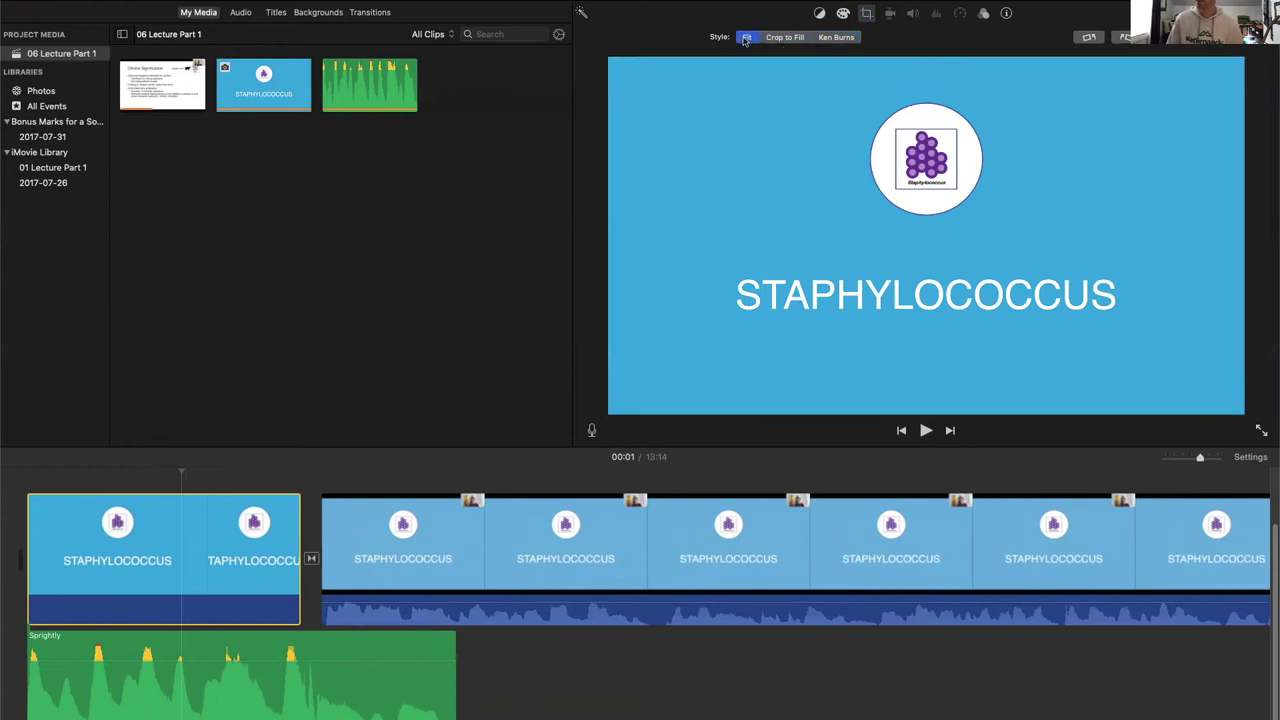
left_click(836, 38)
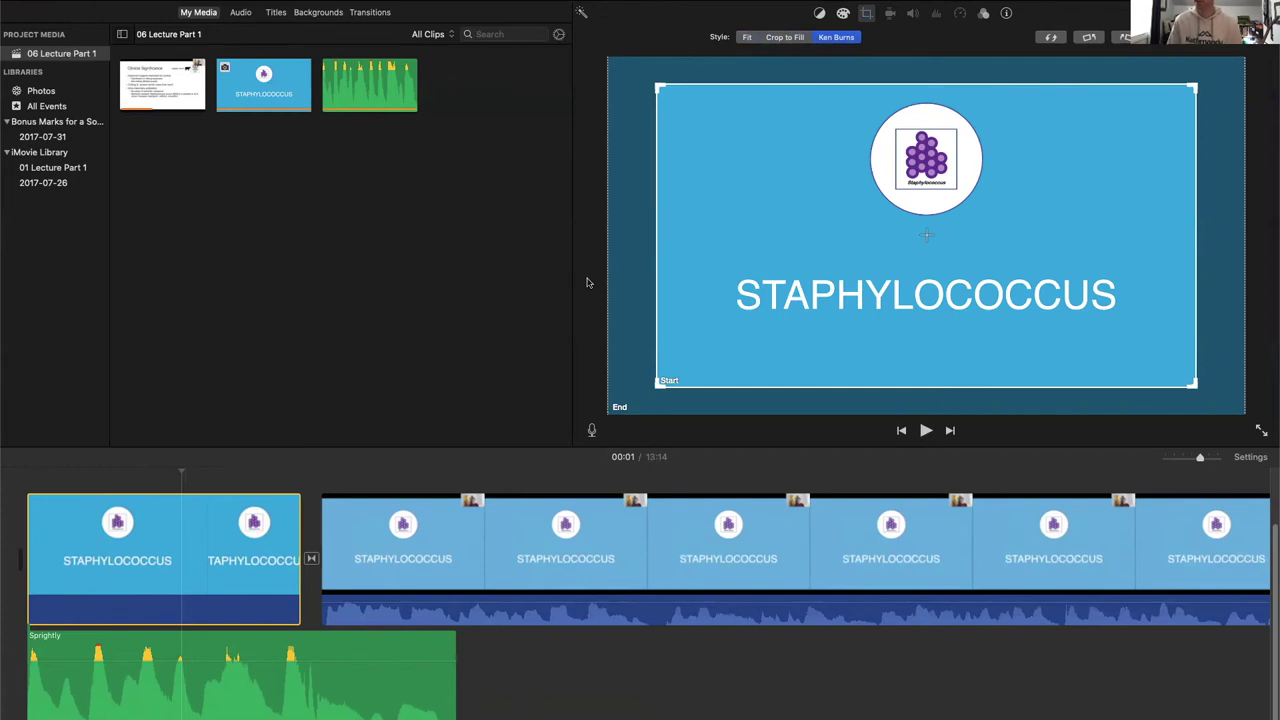
Create a new movie project in the iMovie Library and reposition its window on the desktop.
key("super+5")
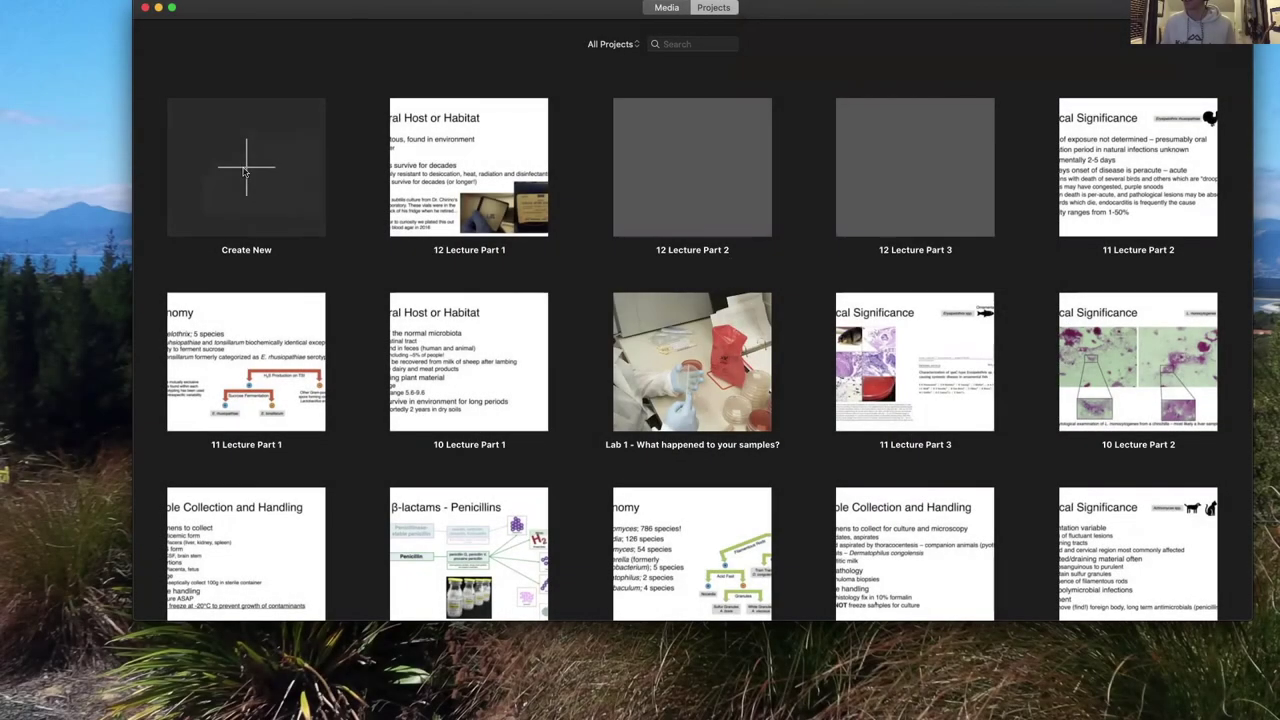
left_click(245, 172)
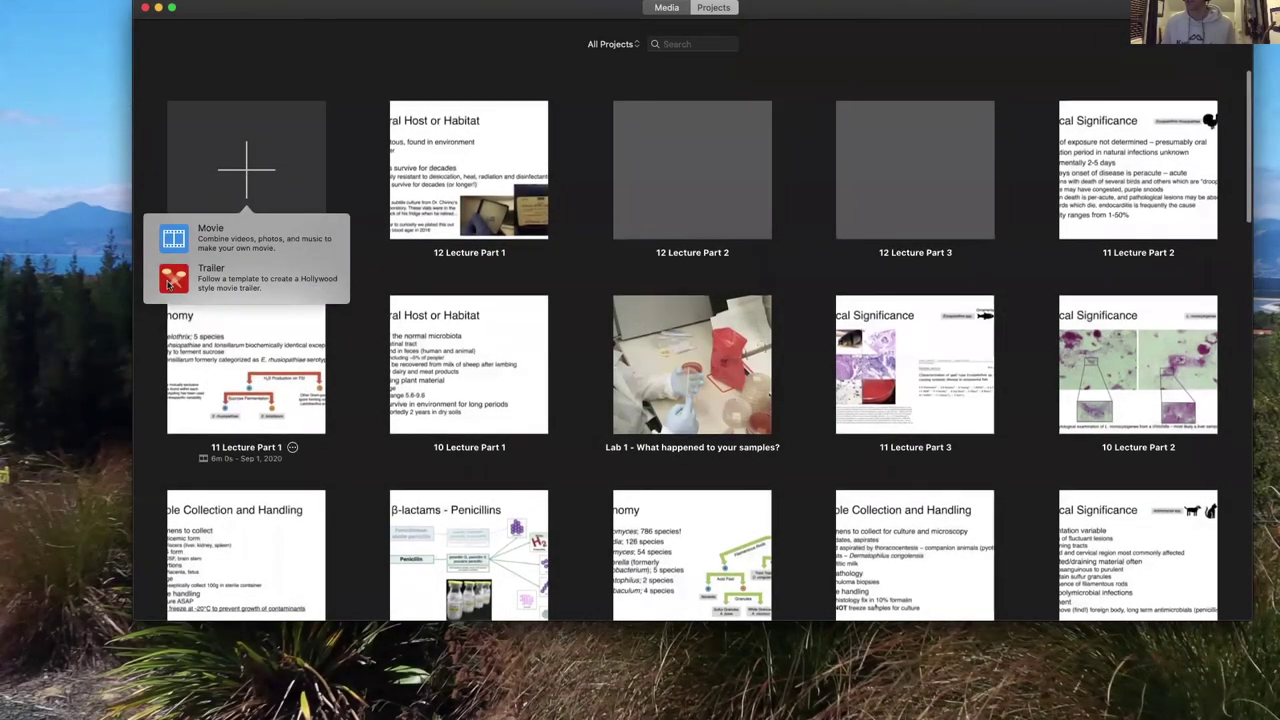
left_click(190, 238)
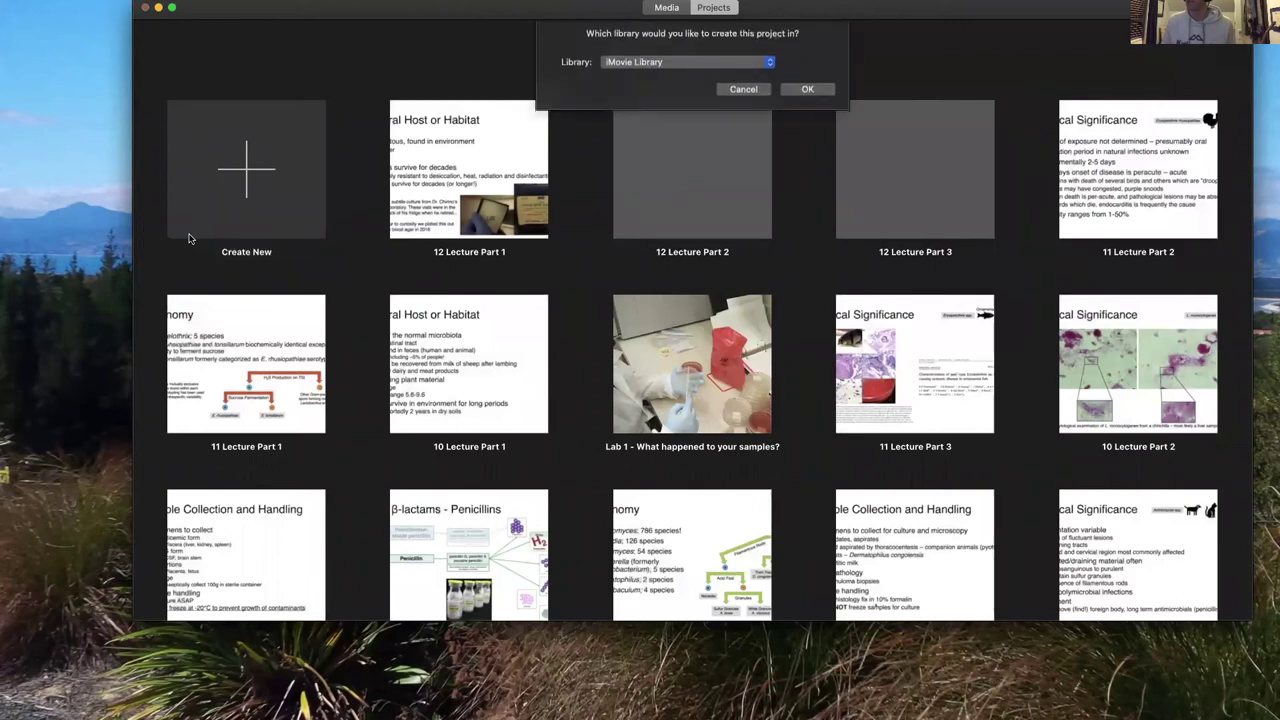
left_click(805, 96)
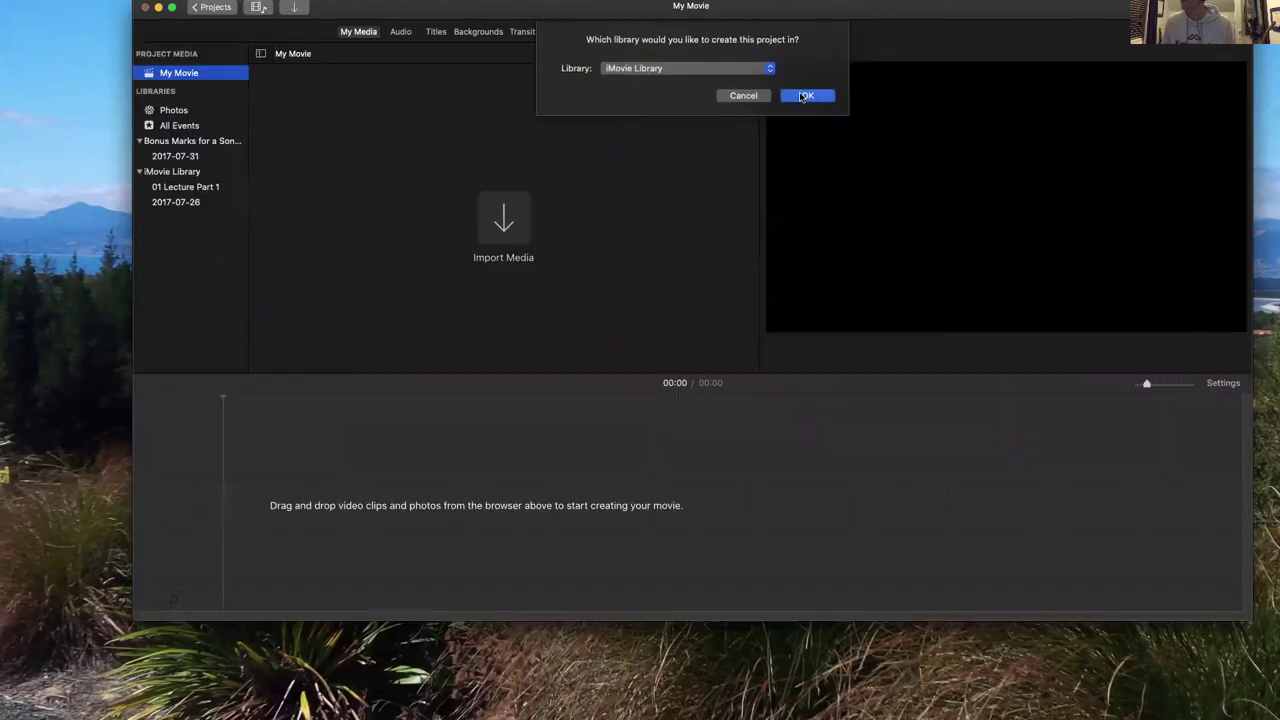
left_click_drag(445, 15, 368, 35)
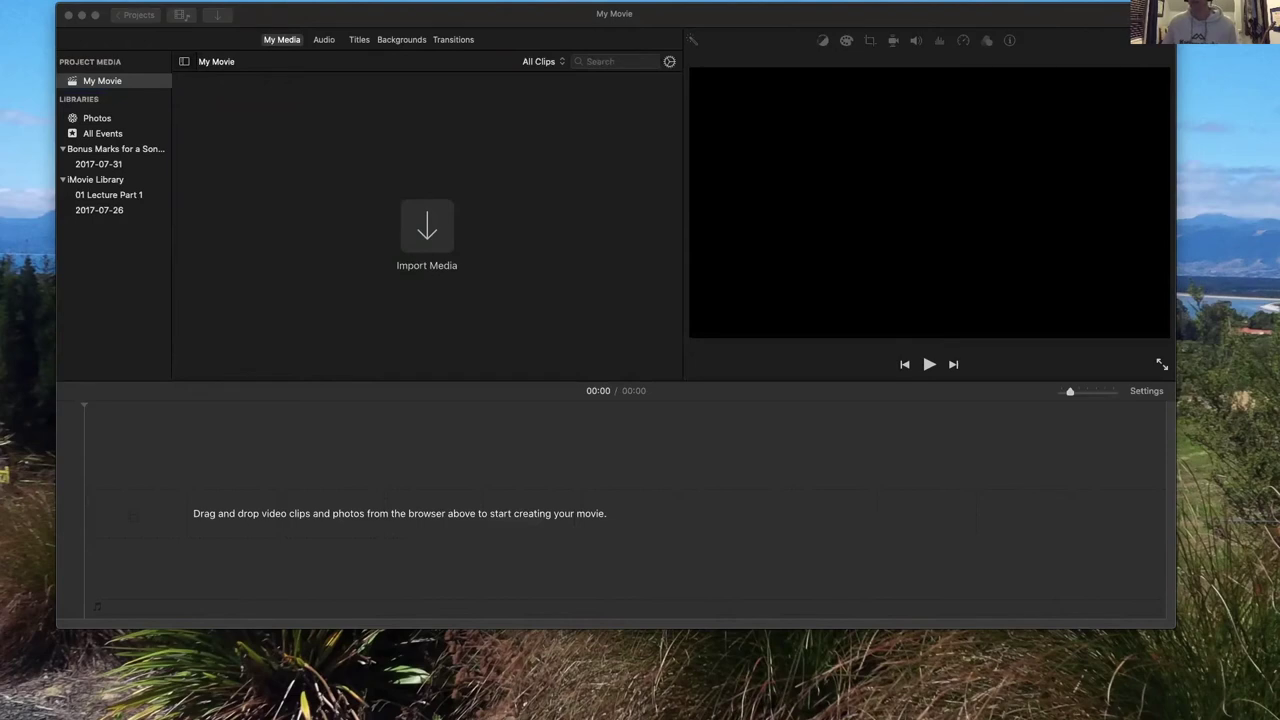
Import the Lecture 14 video into the project media and add it to the empty timeline.
left_click_drag(437, 91, 415, 141)
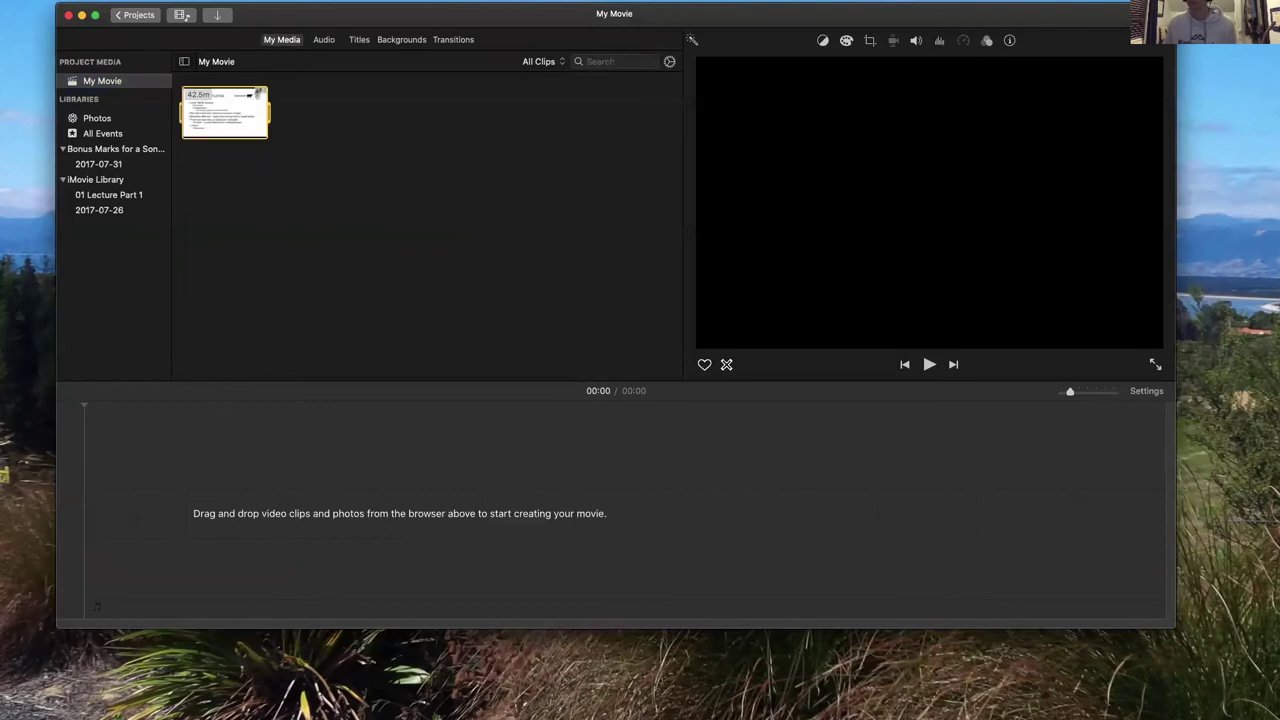
left_click_drag(239, 115, 240, 518)
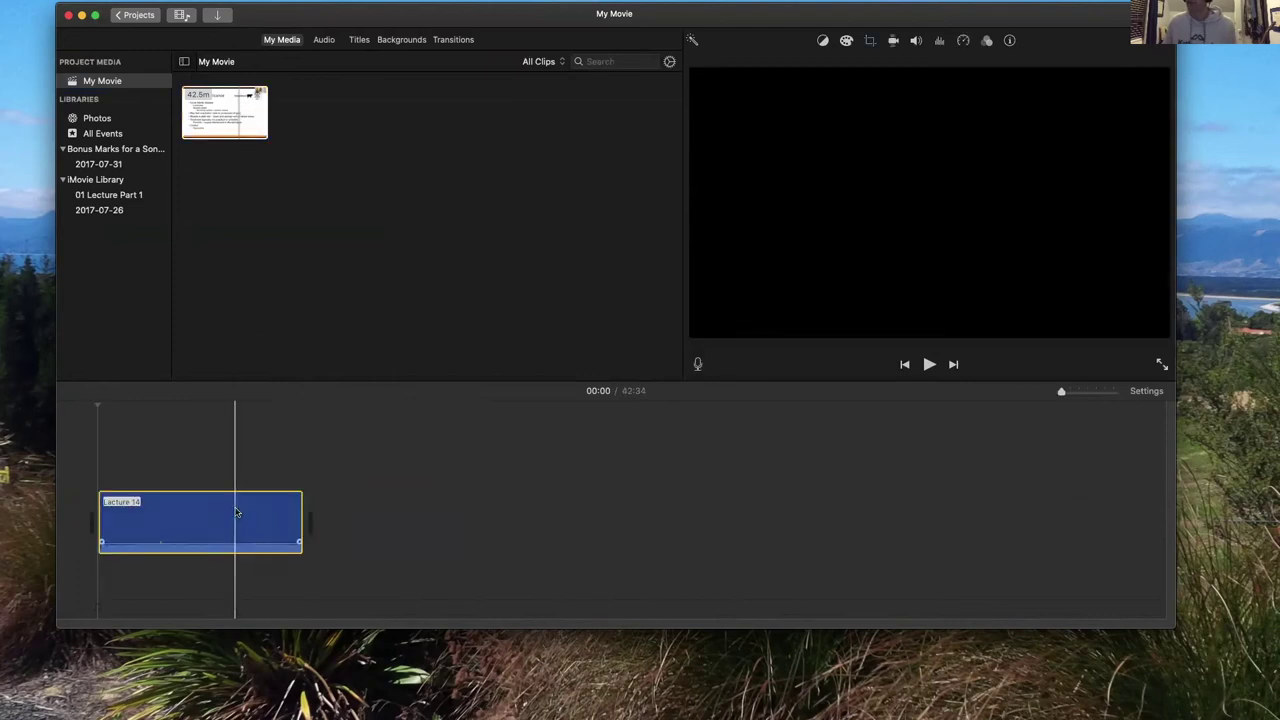
left_click(1088, 392)
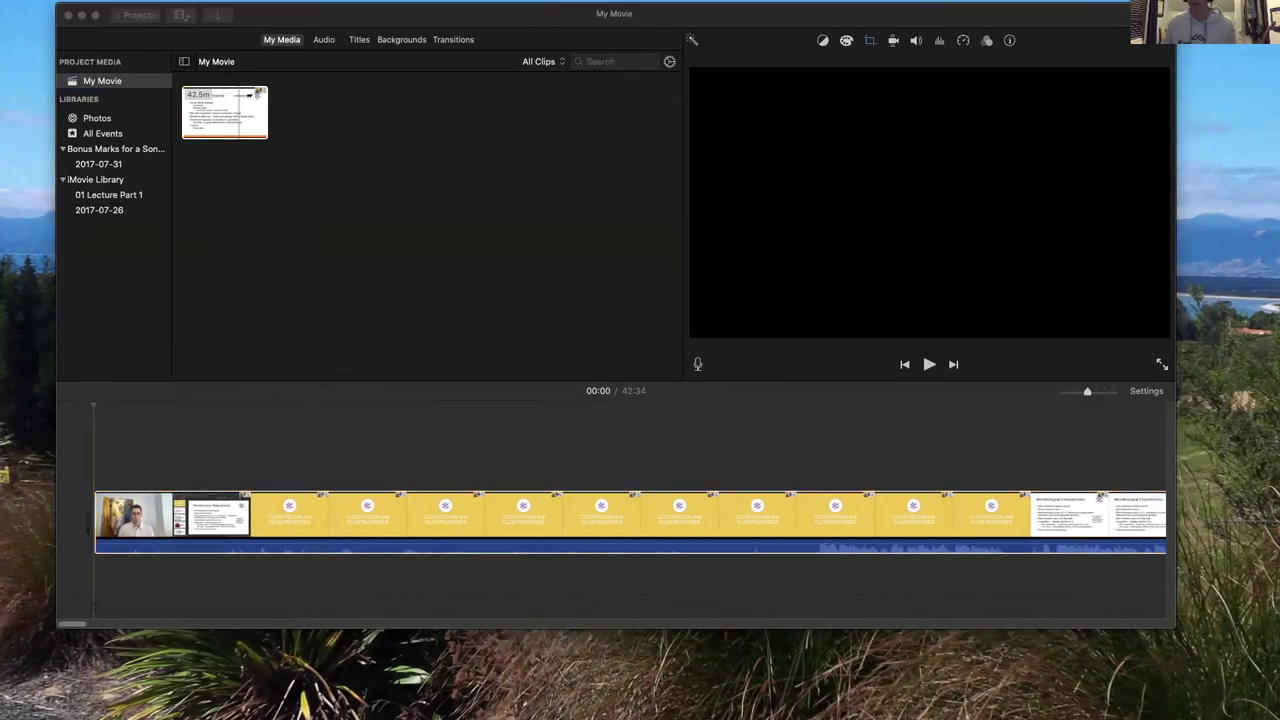
Import the Clostridium and Clostridioides title image and place it at the start of the timeline, before the Lecture 14 clip.
left_click_drag(45, 91, 403, 123)
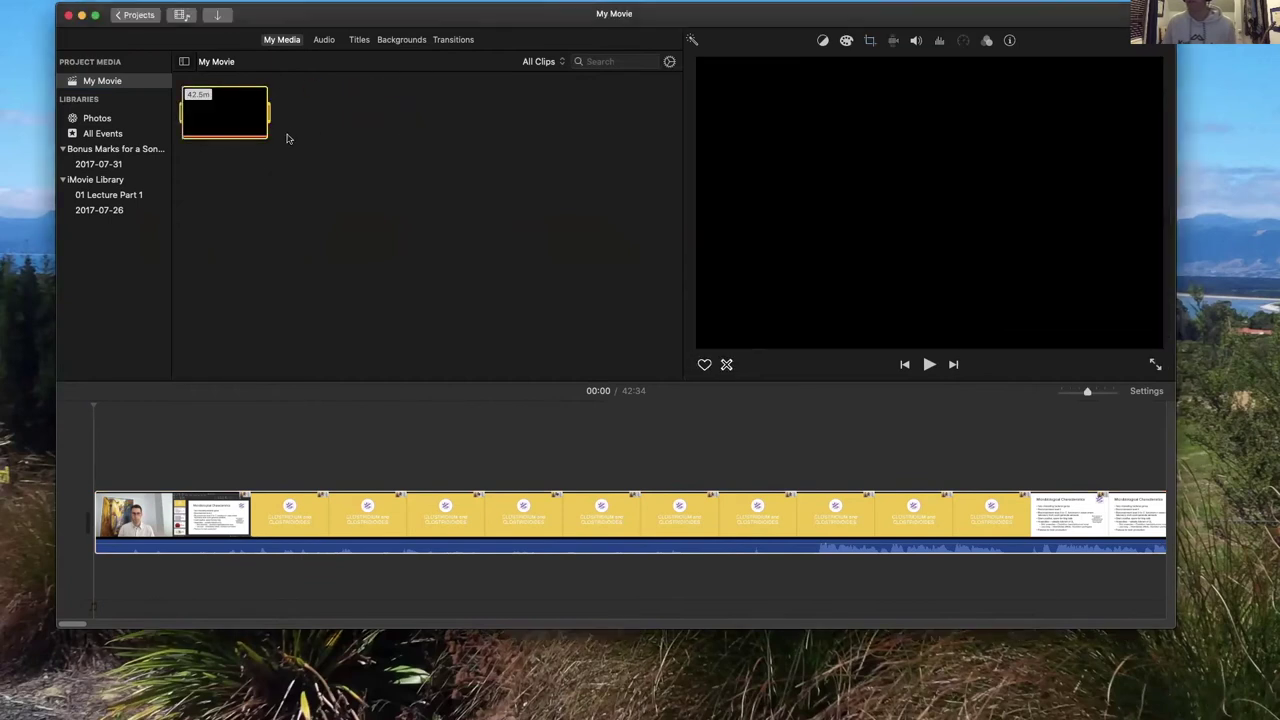
left_click_drag(45, 110, 94, 515)
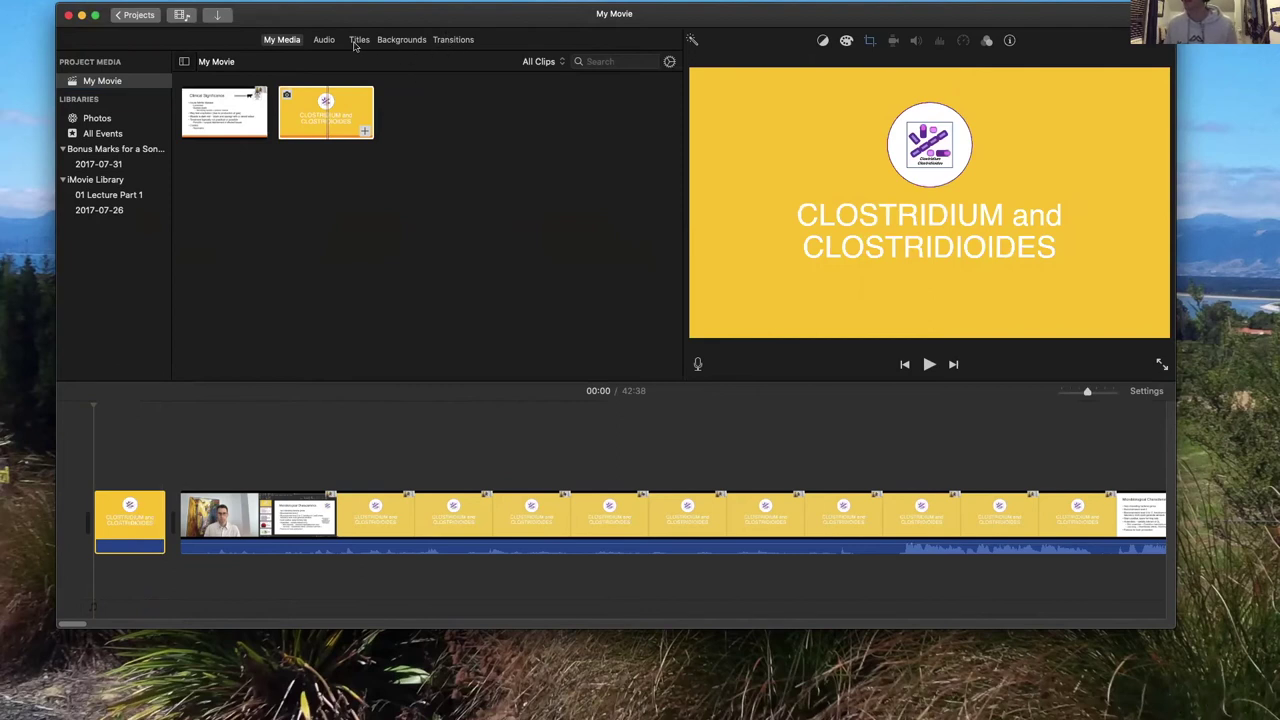
Find the Sprightly jingle among the sound effects and add it beneath the opening title image at 00:00.
left_click(323, 40)
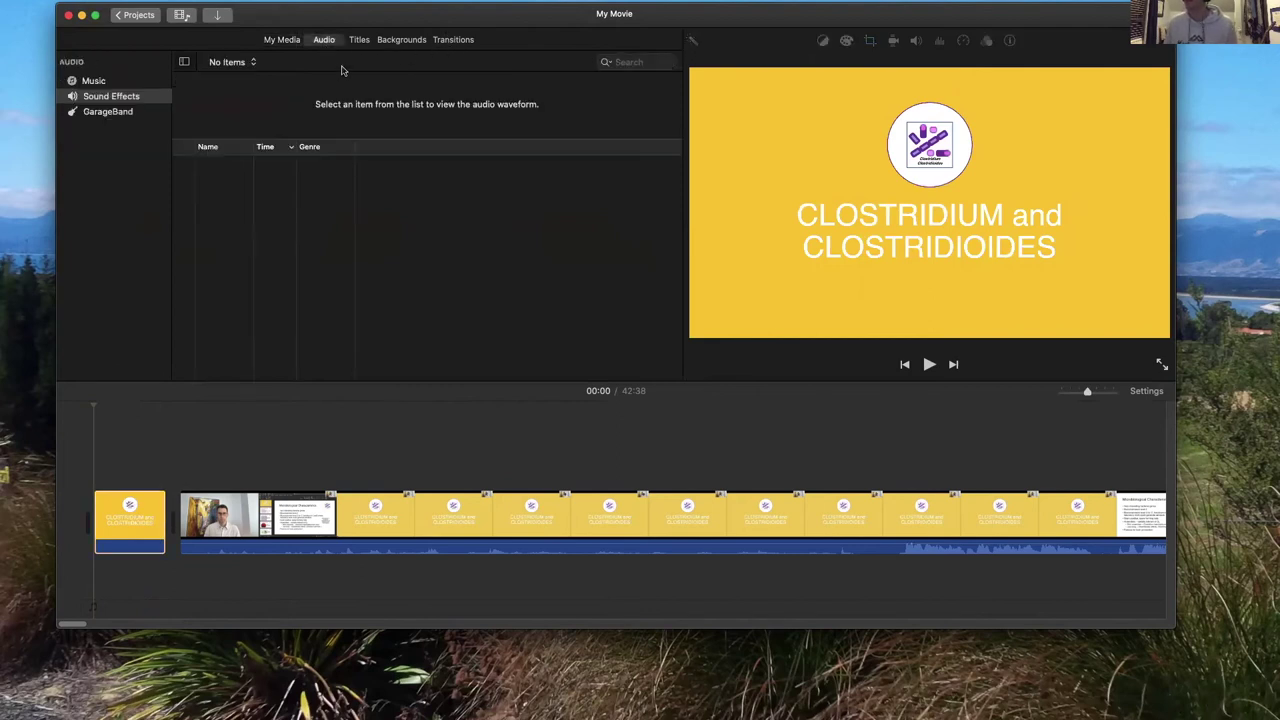
left_click(642, 62)
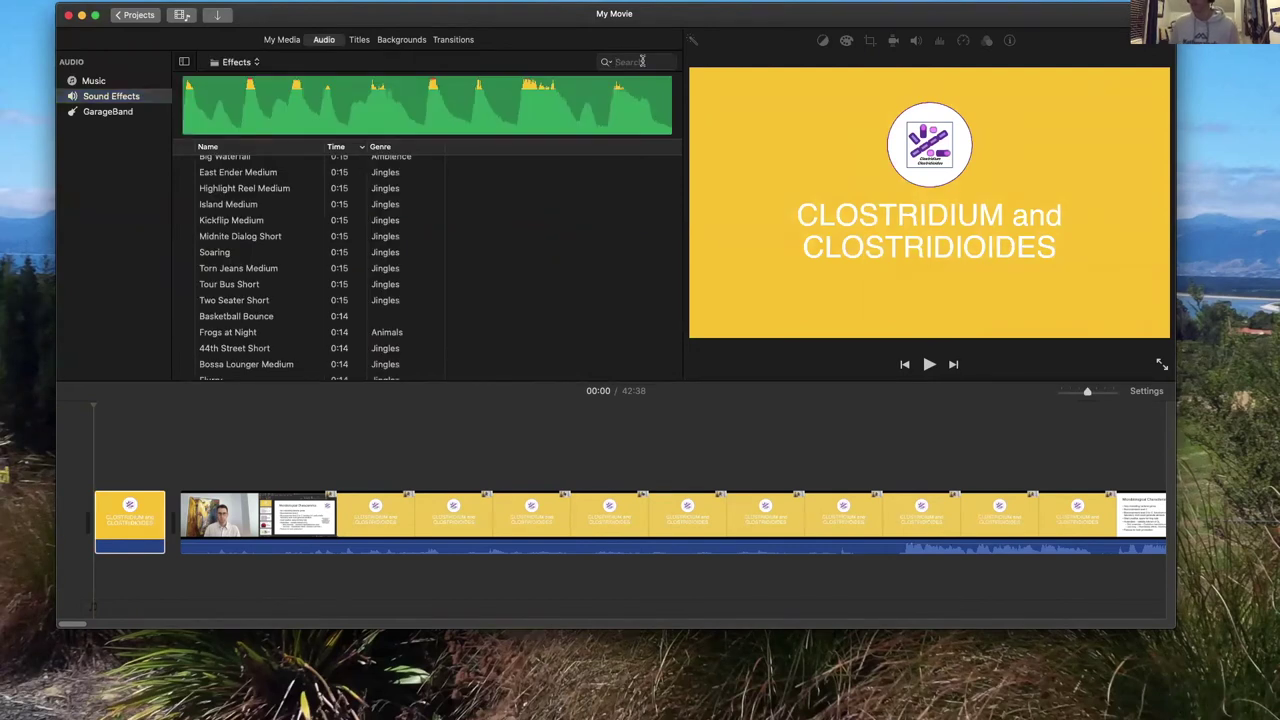
type("spri")
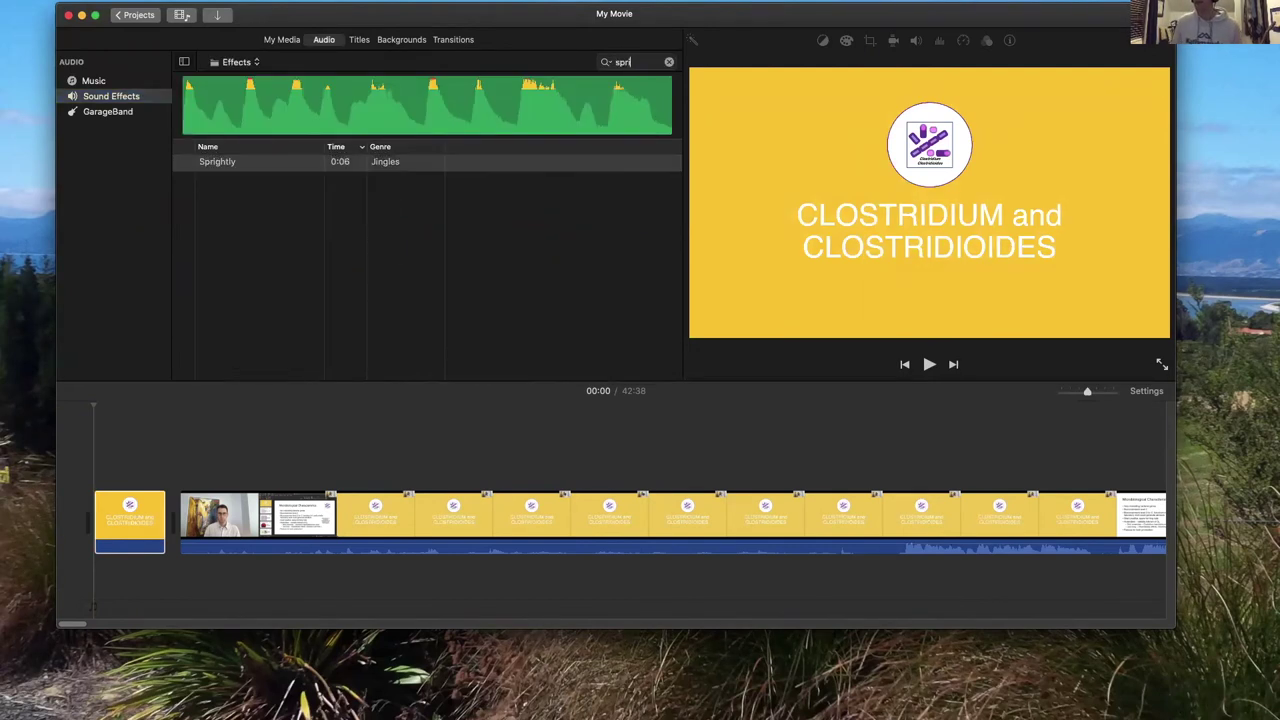
left_click(233, 166)
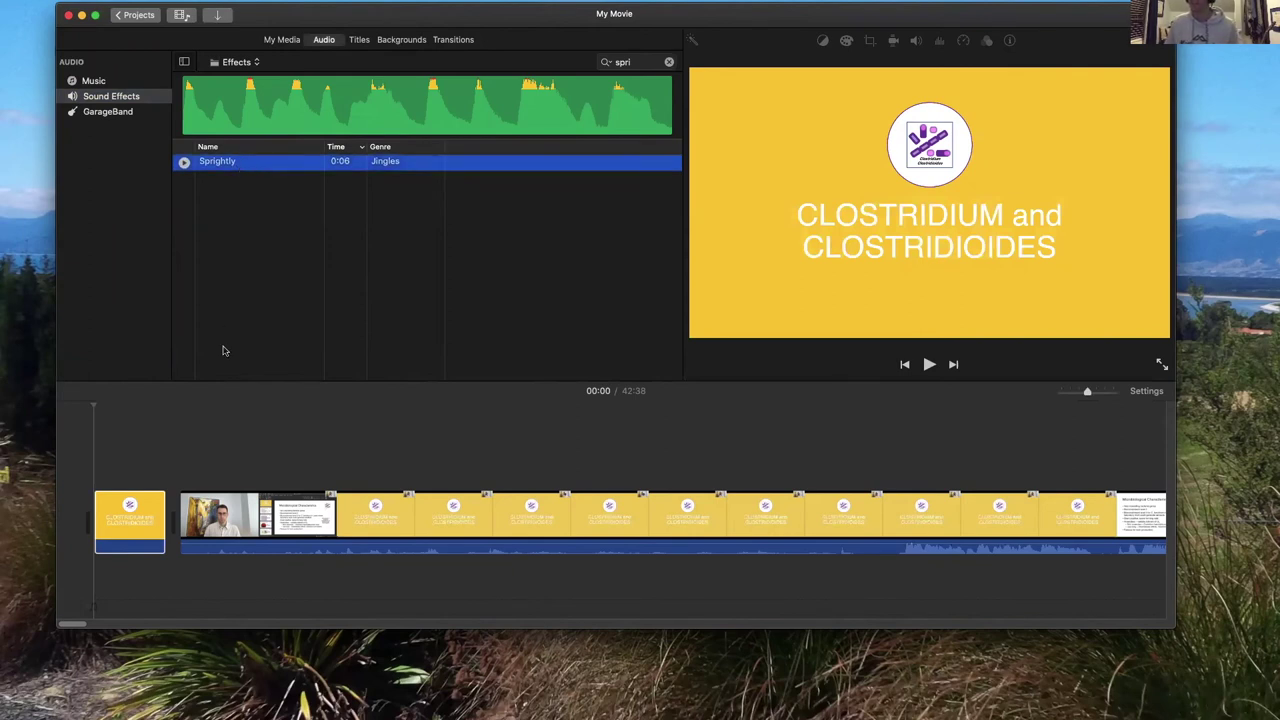
key("q")
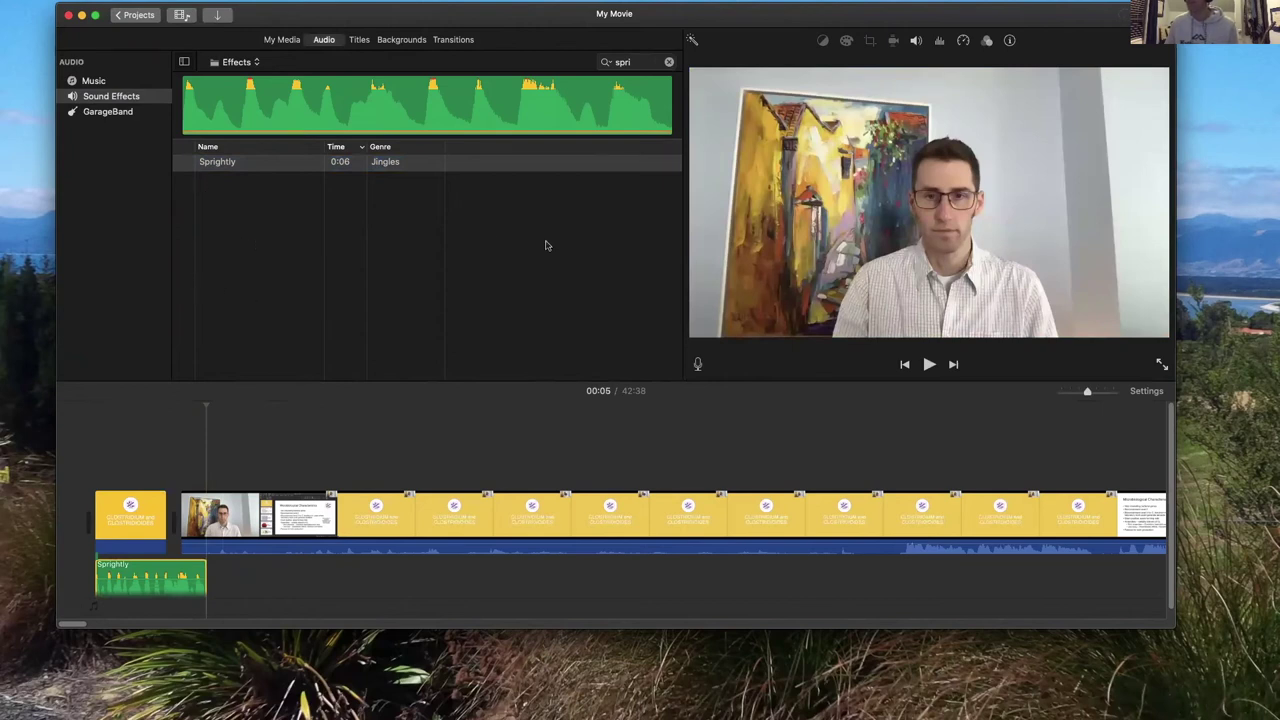
Add a Cross Dissolve transition between the title image and the Lecture 14 clip, and play back the opening.
left_click(455, 40)
left_click_drag(99, 137, 160, 512)
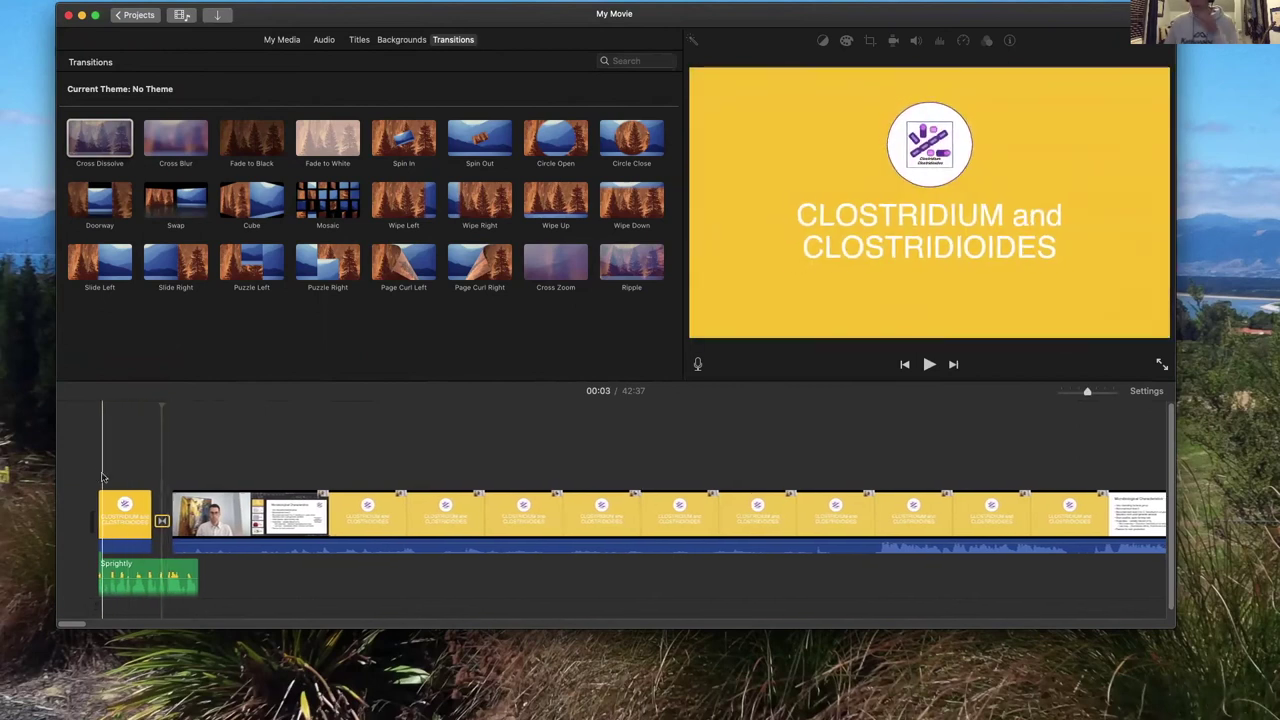
left_click(930, 365)
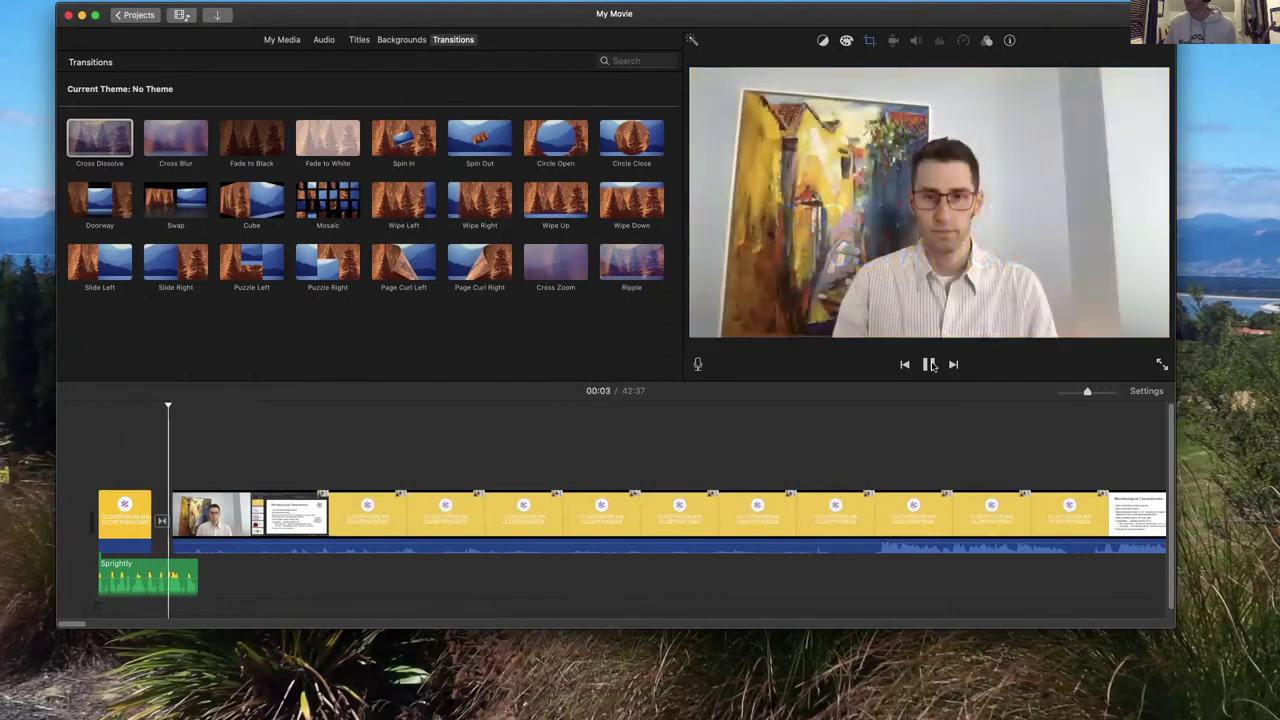
left_click(930, 365)
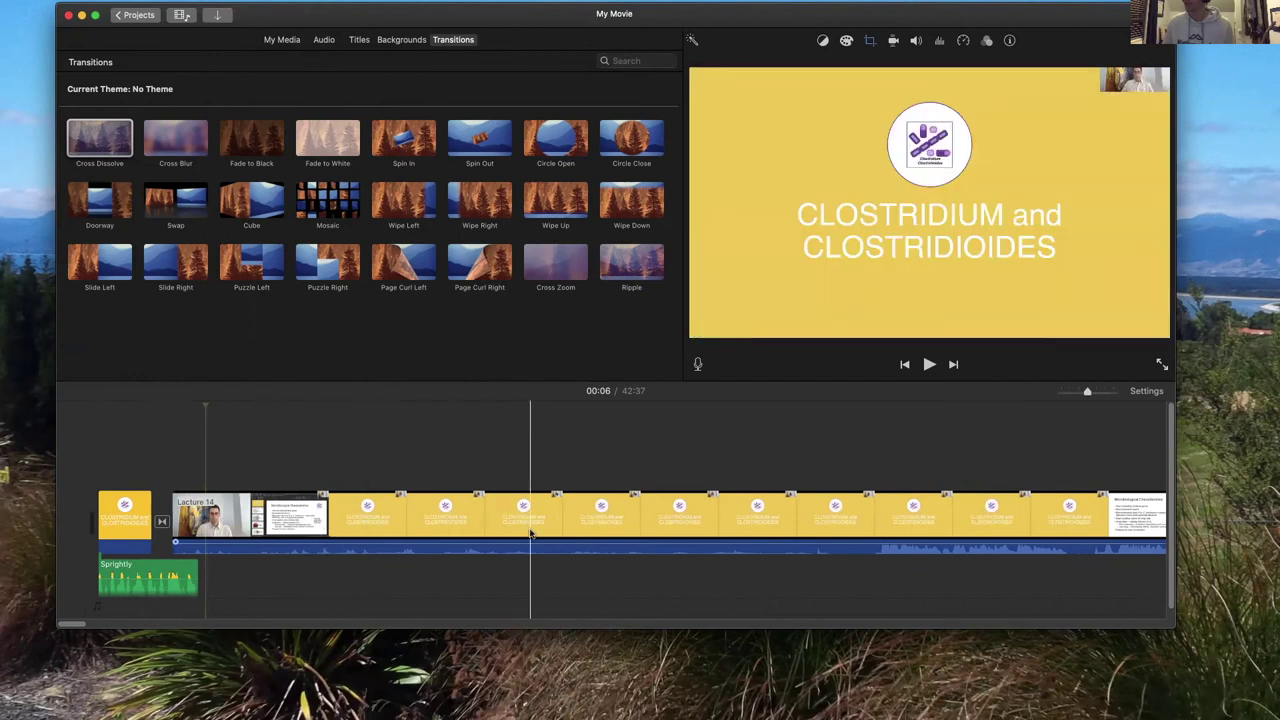
Mute the Sprightly audio clip in the timeline.
left_click(165, 563)
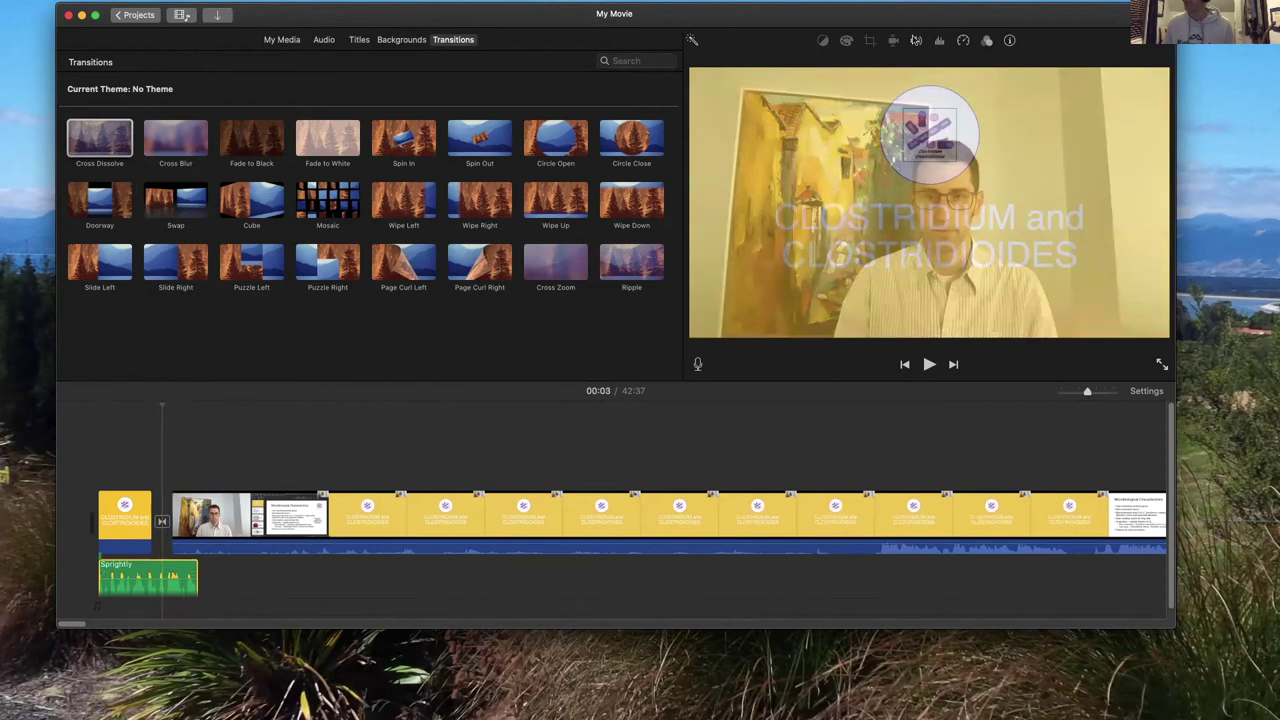
left_click(916, 41)
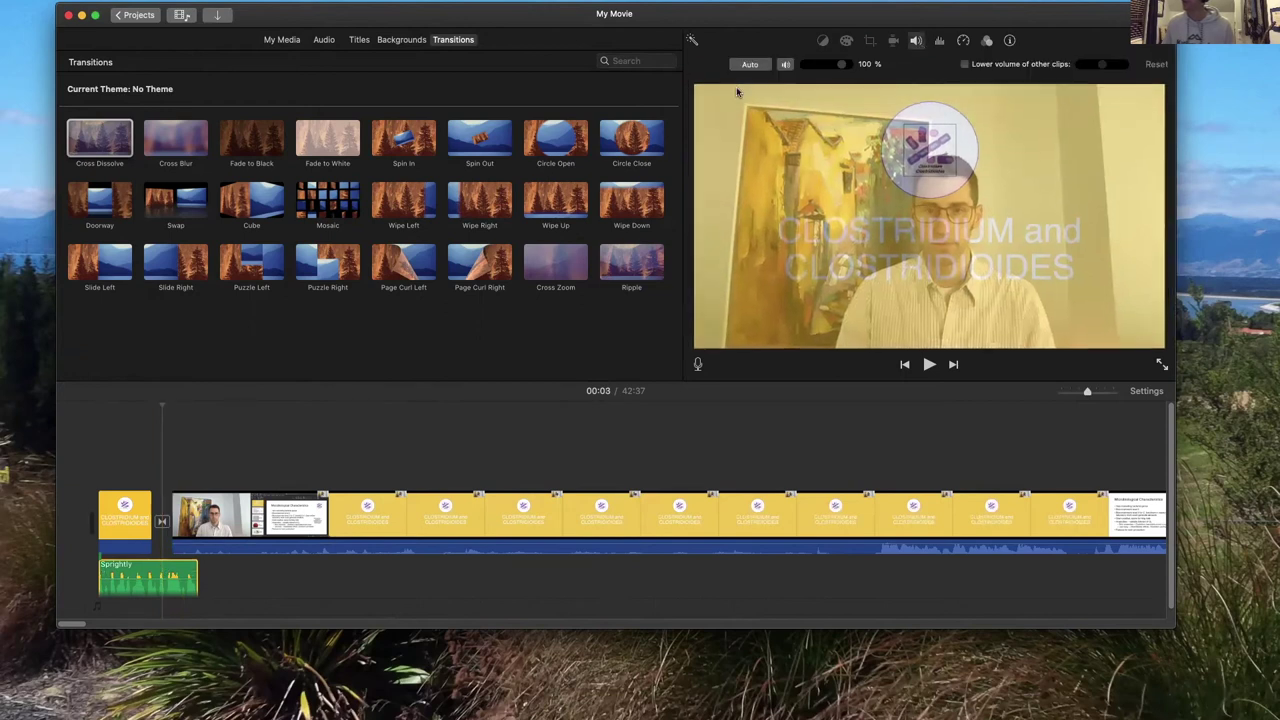
left_click(786, 65)
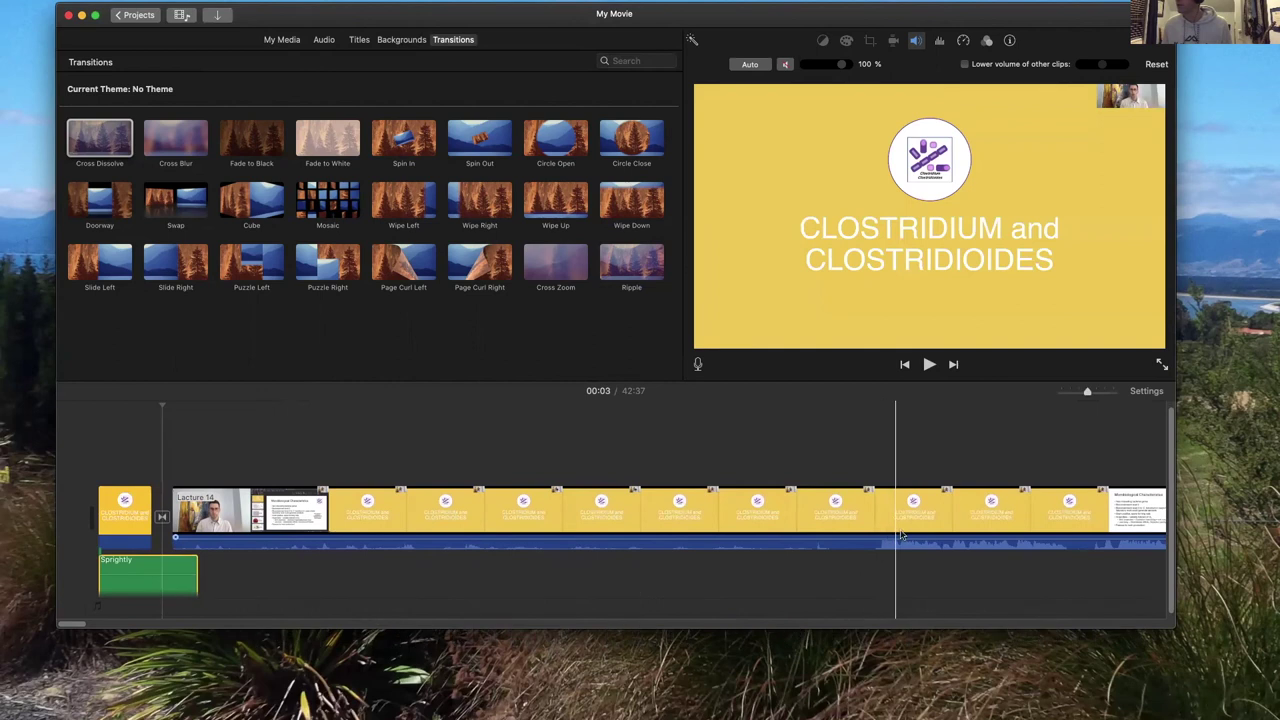
Split the Lecture 14 clip at 00:47 and delete the part before the split.
left_click(868, 530)
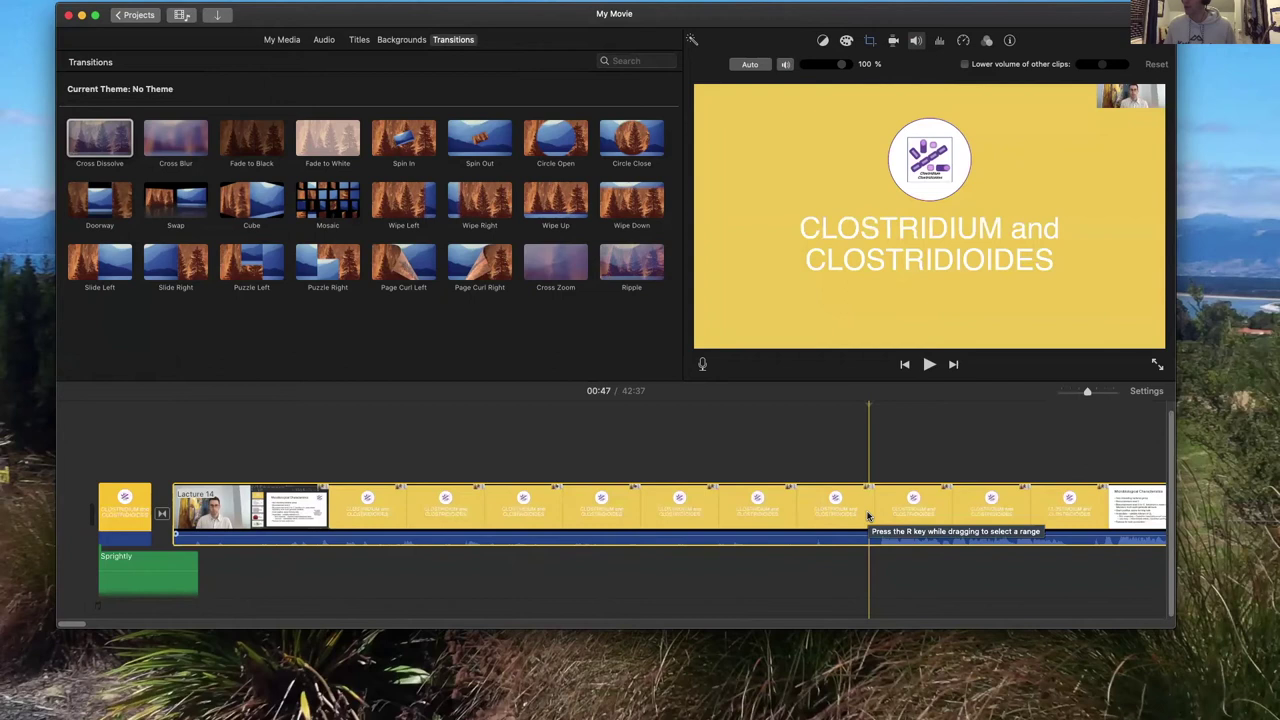
right_click(868, 516)
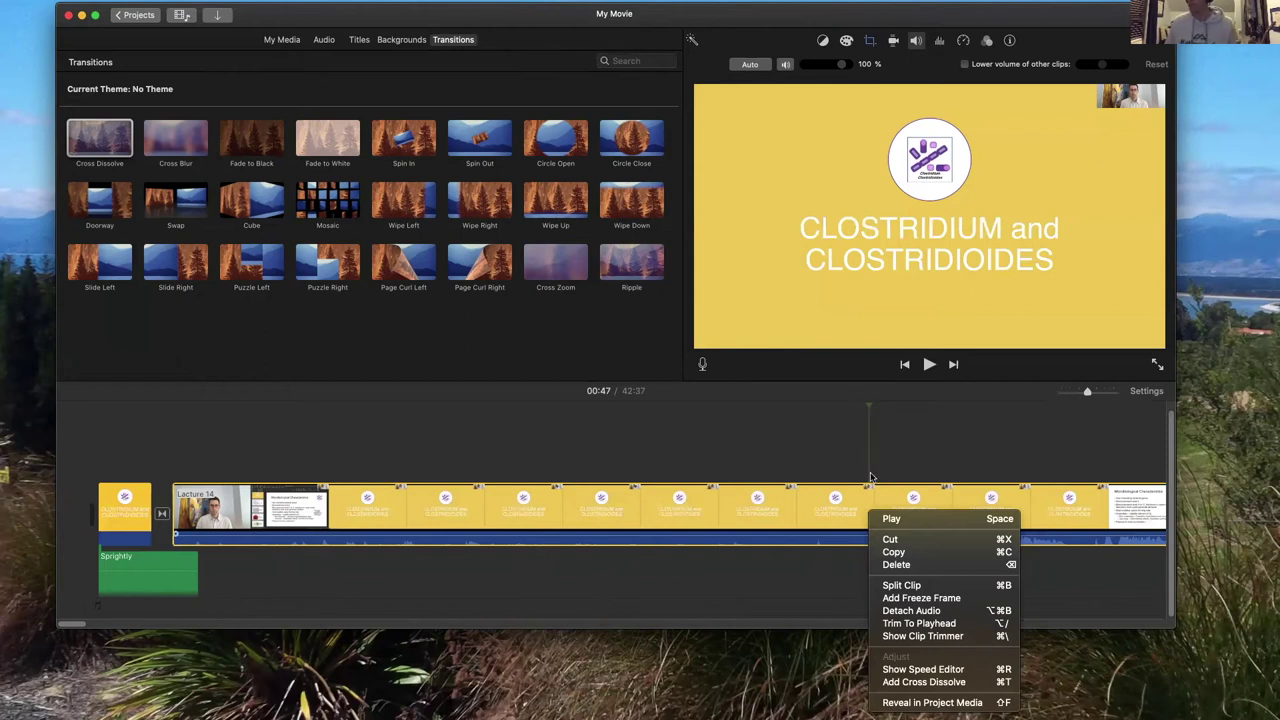
left_click(903, 586)
left_click(823, 505)
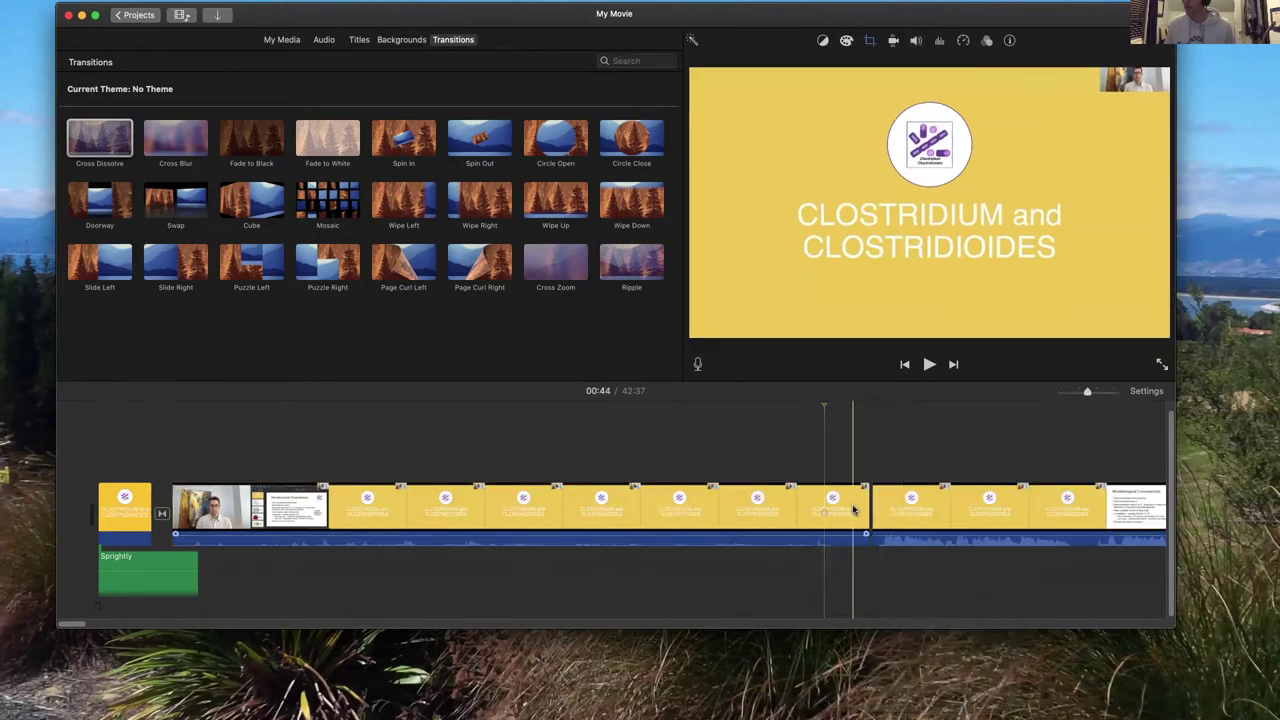
left_click(722, 513)
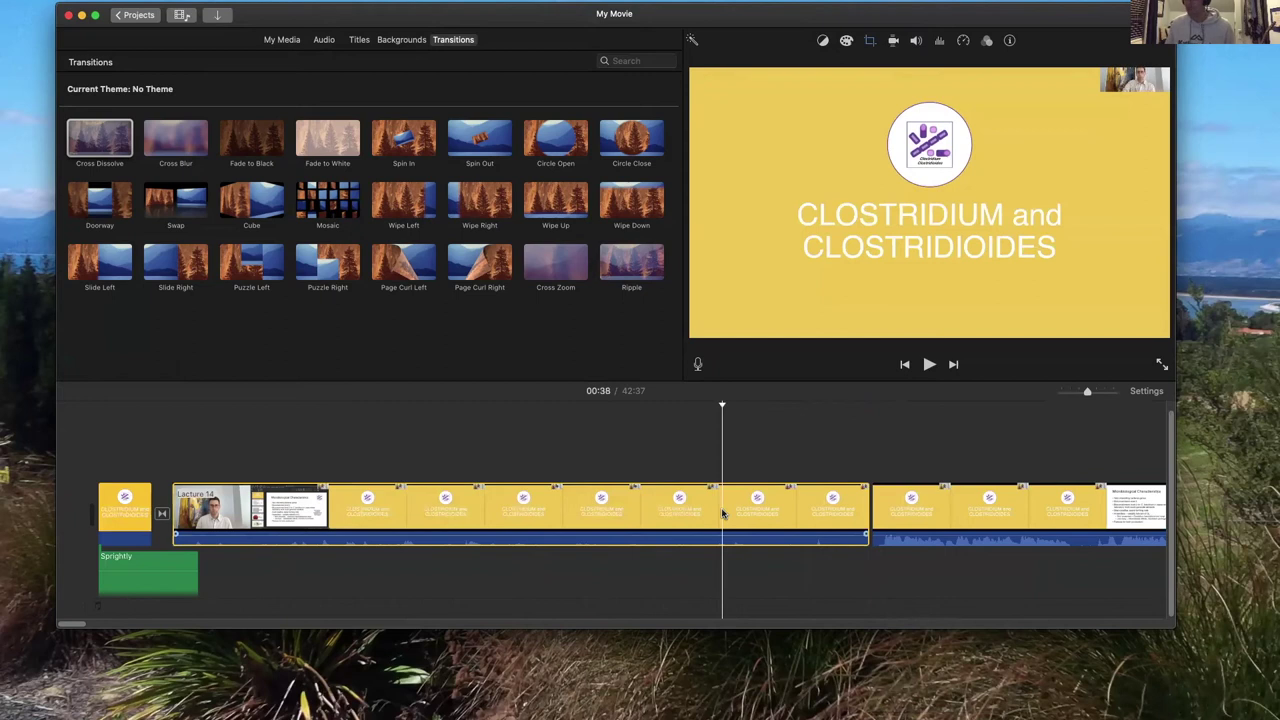
key("BackSpace")
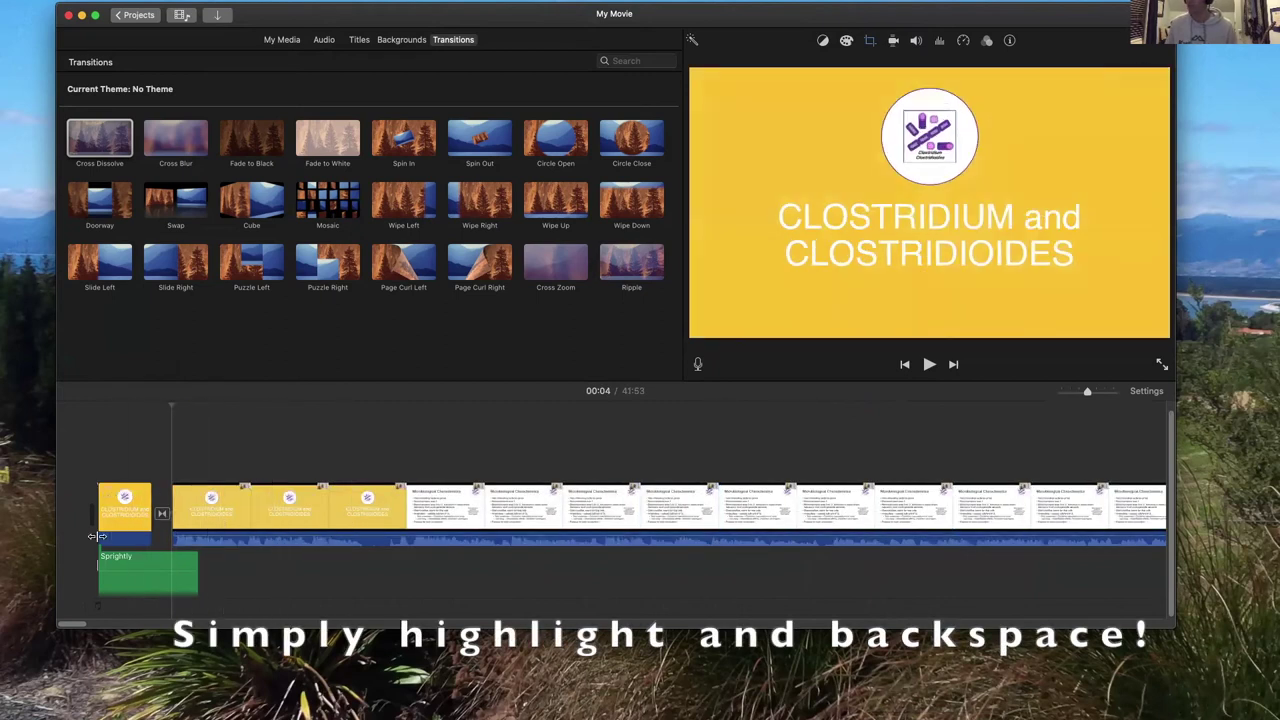
Play and skip forward through the Lecture 14 recording from 00:07 to check the lecture for clarity and mistakes.
left_click(120, 520)
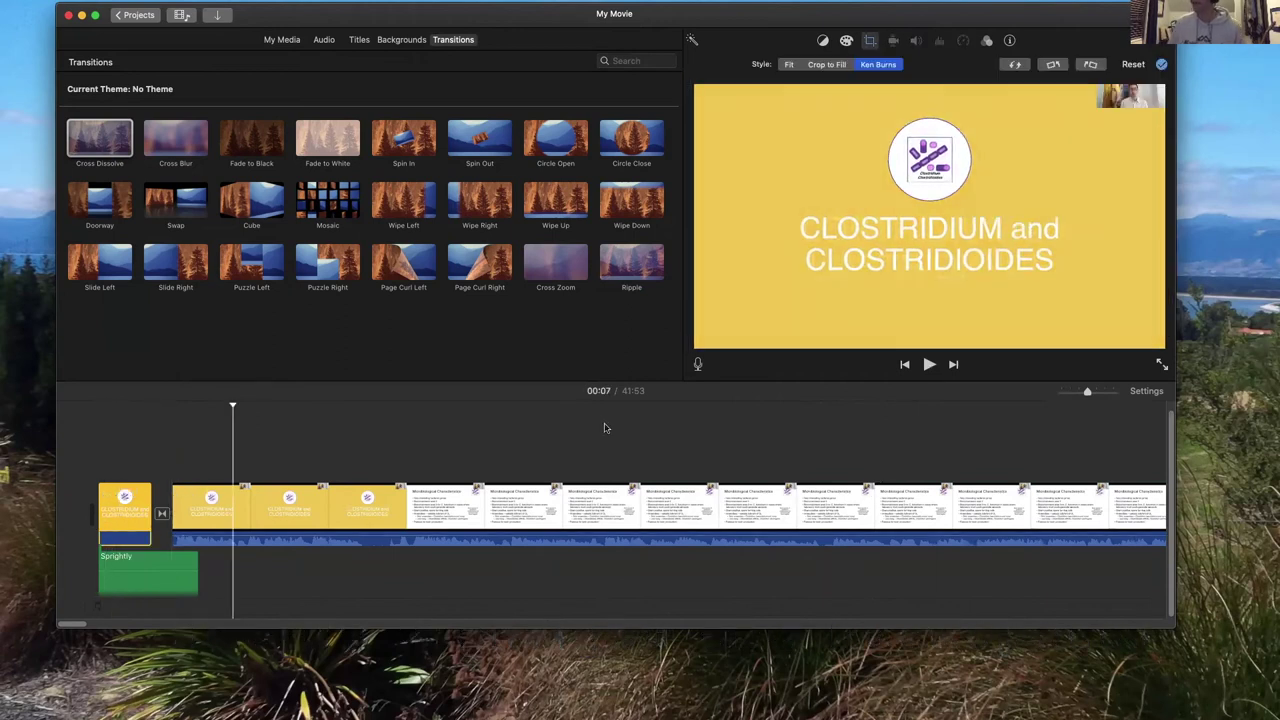
scroll(630, 415, "right", 5)
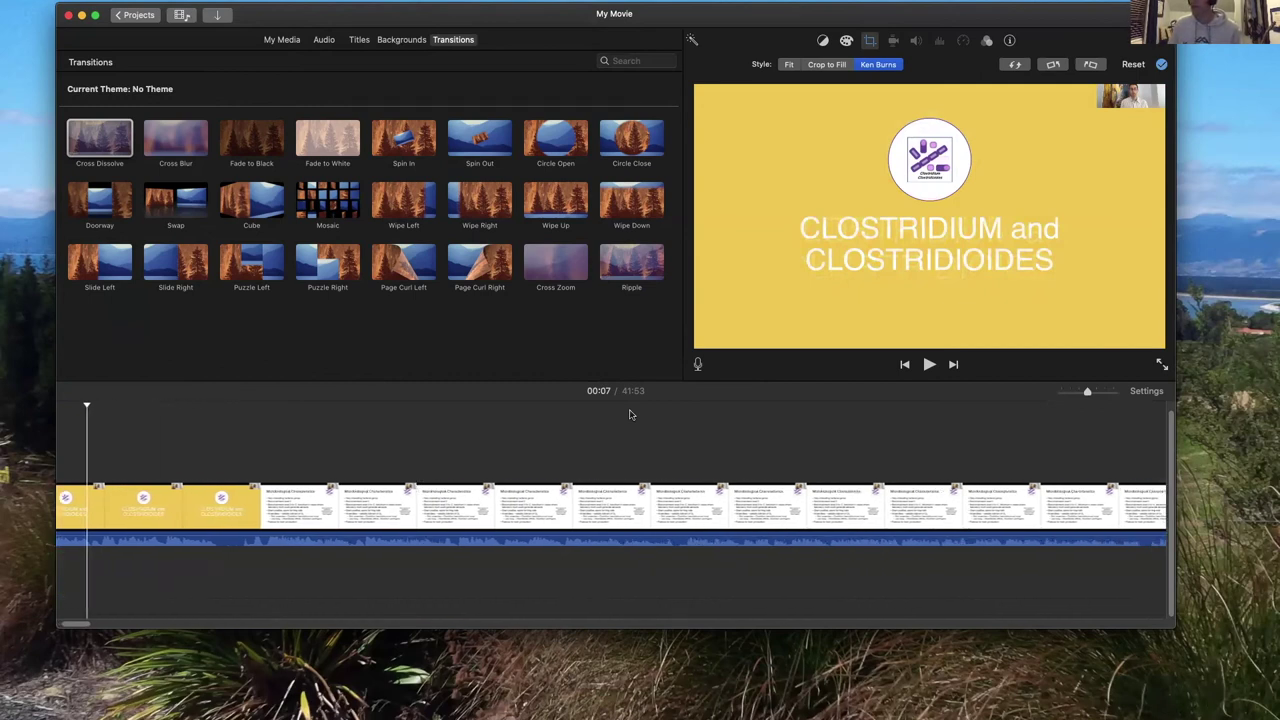
scroll(630, 415, "left", 3)
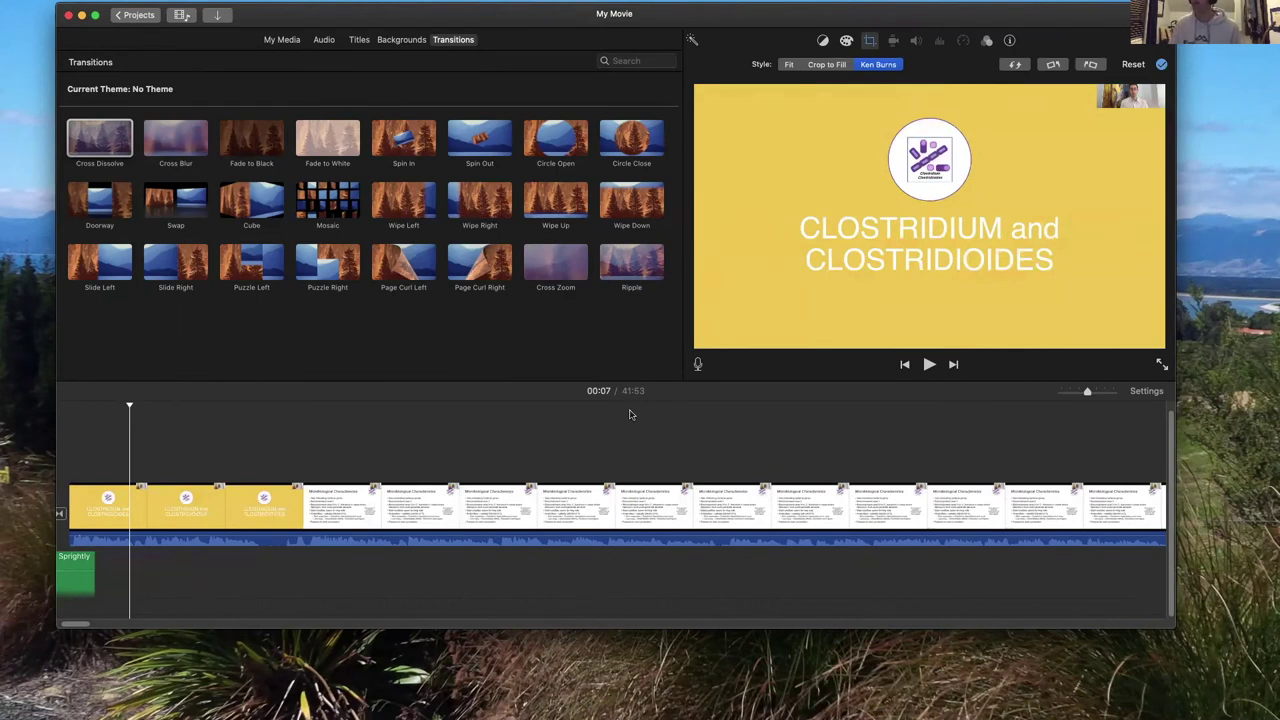
scroll(630, 414, "left", 3)
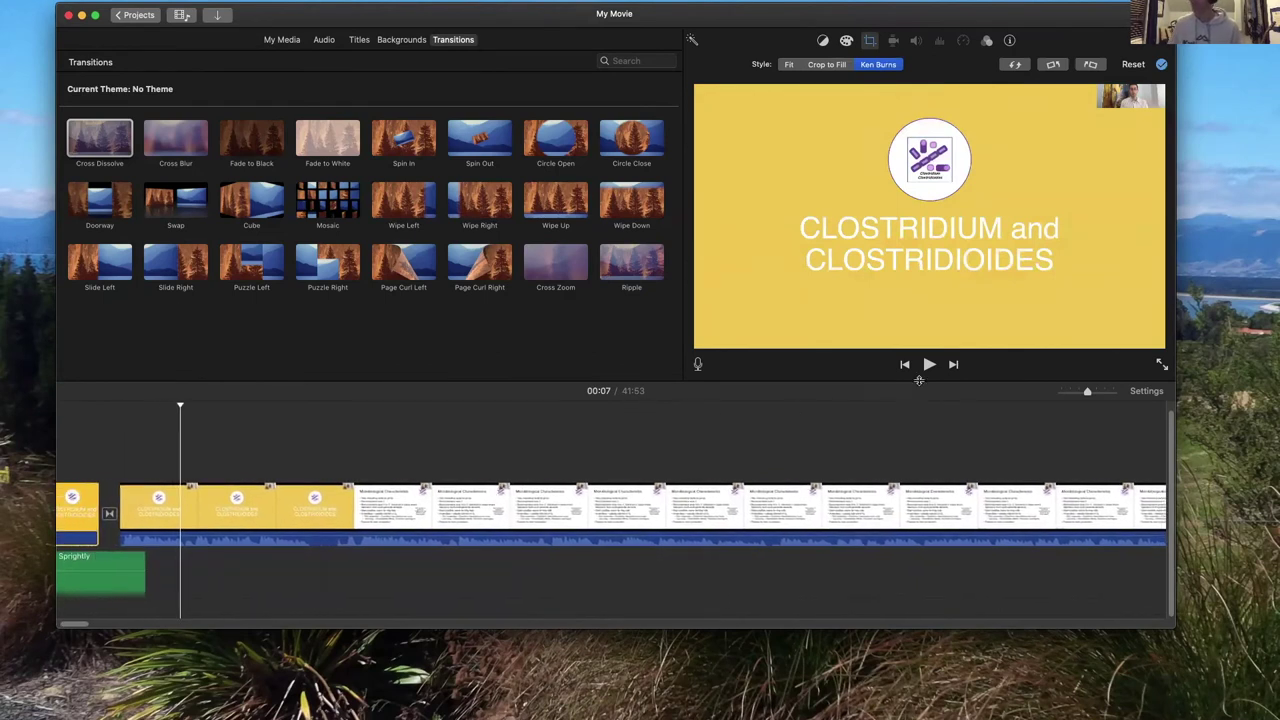
left_click(929, 365)
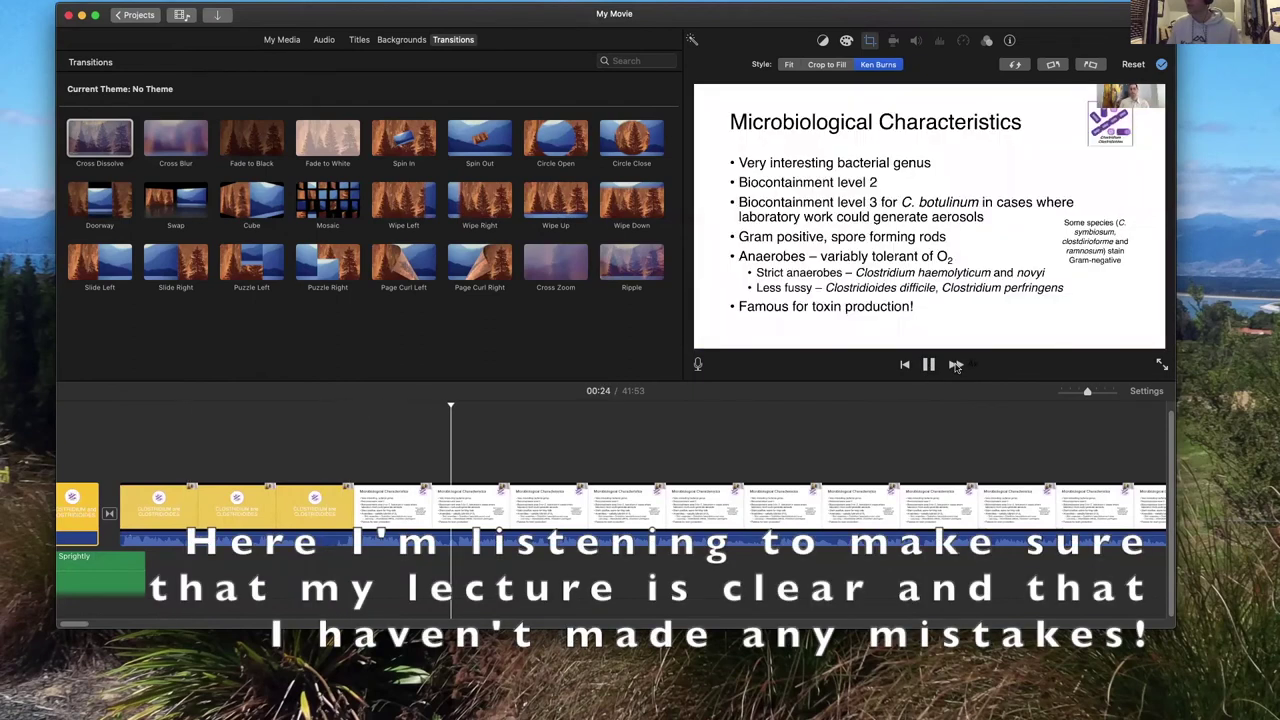
scroll(940, 500, "right", 8)
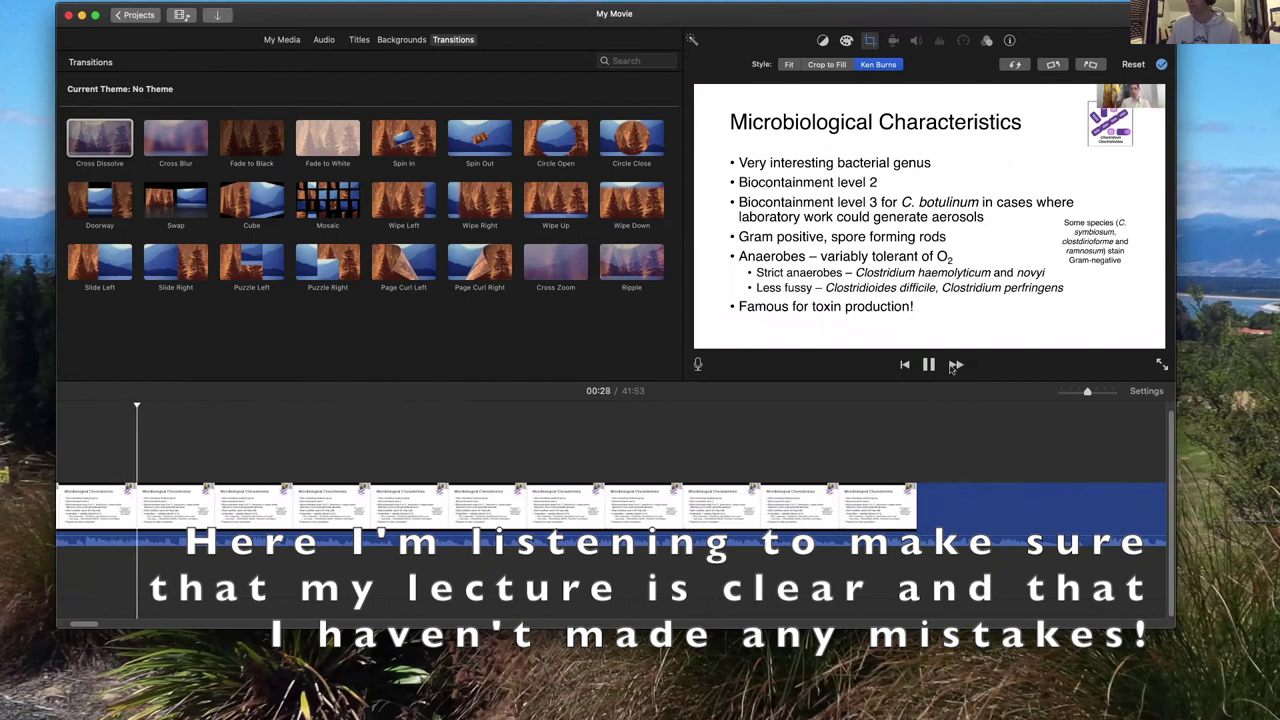
left_click(953, 366)
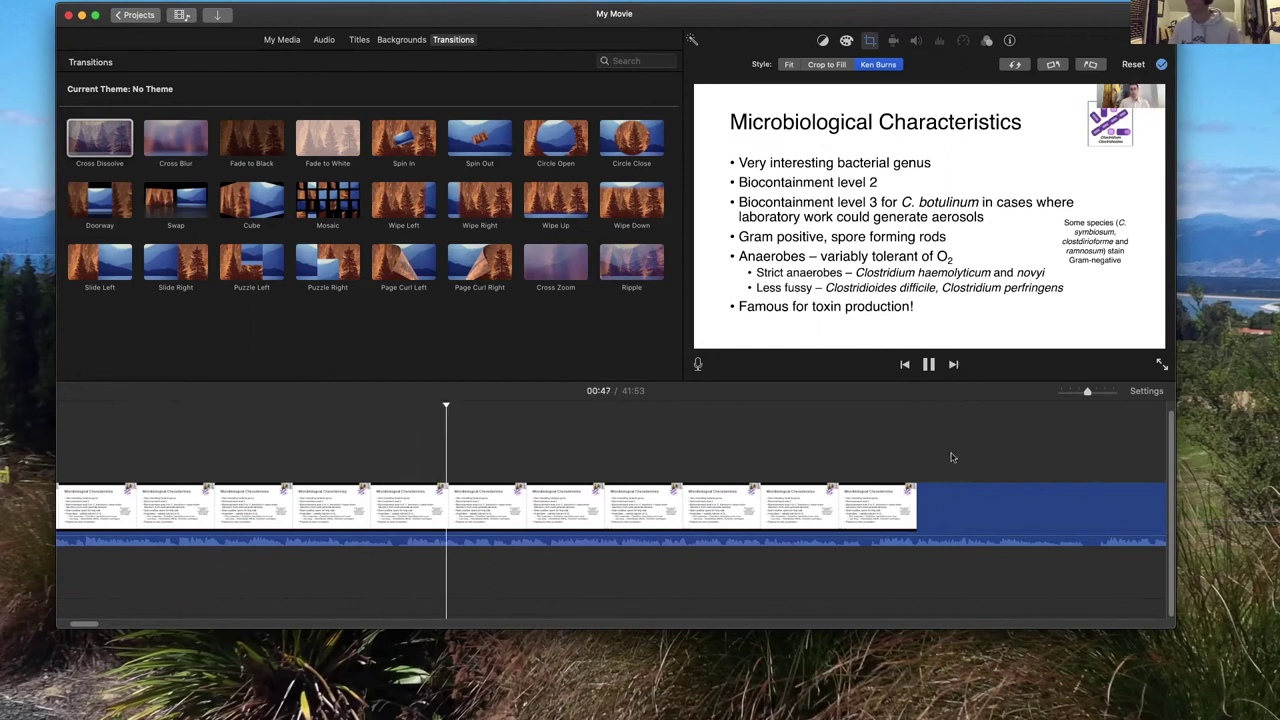
left_click(929, 366)
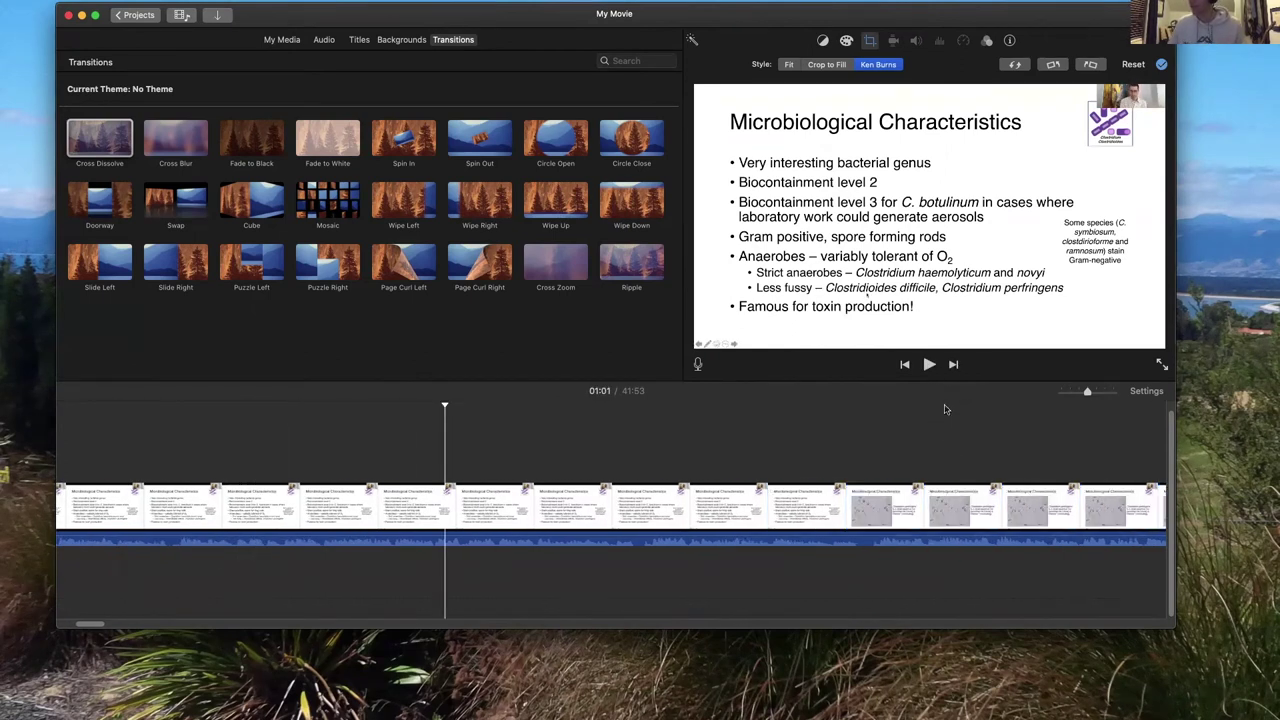
scroll(954, 428, "right", 4)
scroll(954, 428, "right", 4)
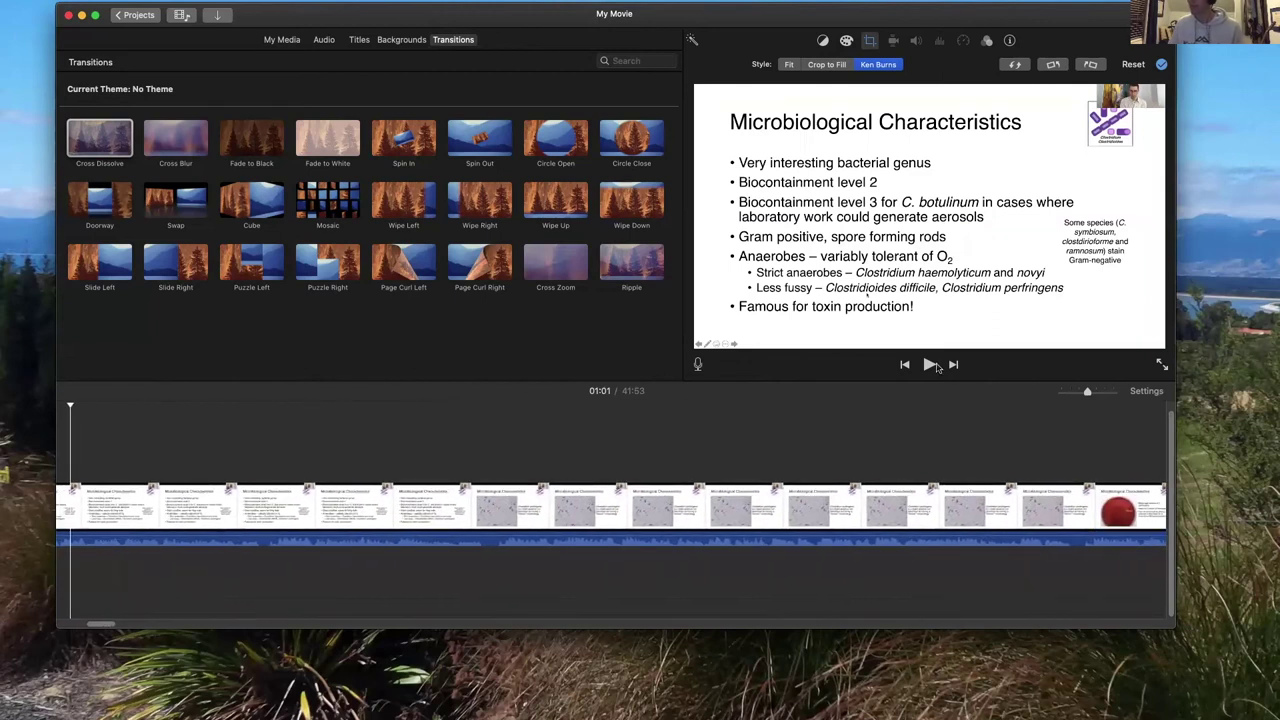
left_click(929, 366)
scroll(1000, 437, "right", 8)
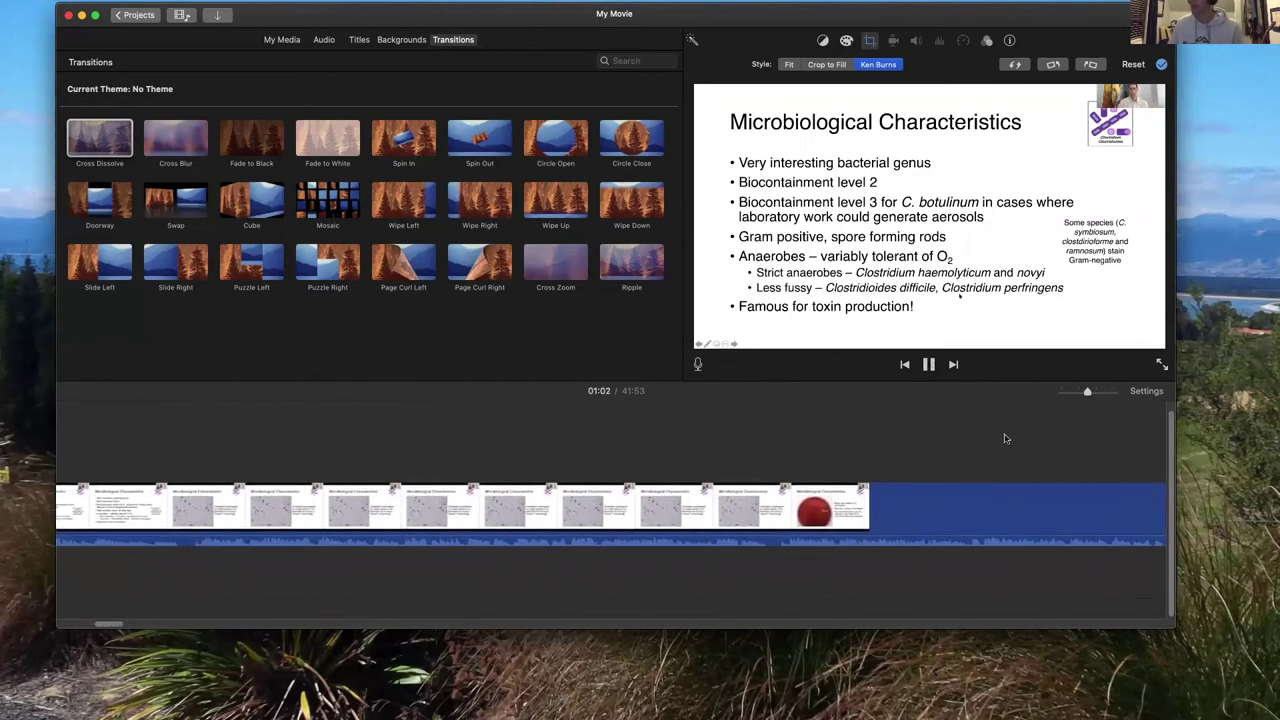
scroll(798, 432, "left", 2)
scroll(799, 433, "left", 3)
left_click(955, 365)
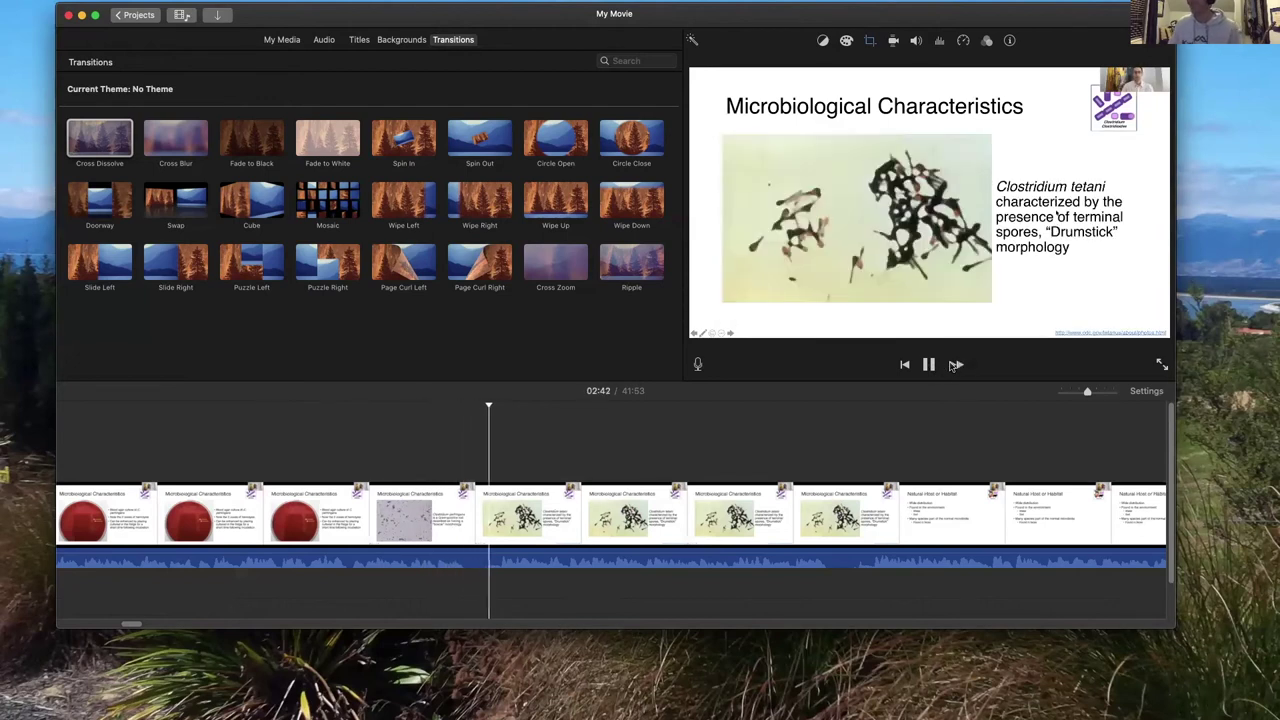
left_click(955, 366)
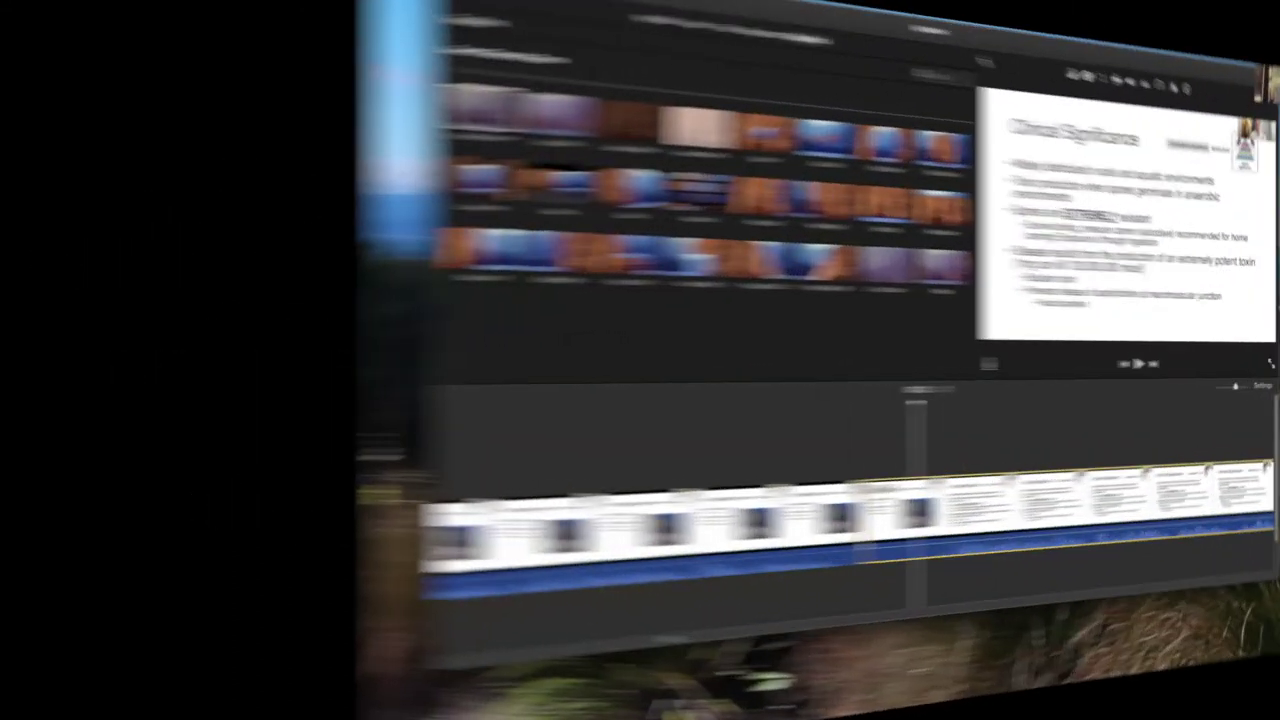
Delete the Lecture 14 segment that follows the split at 09:01.
scroll(597, 530, "right", 2)
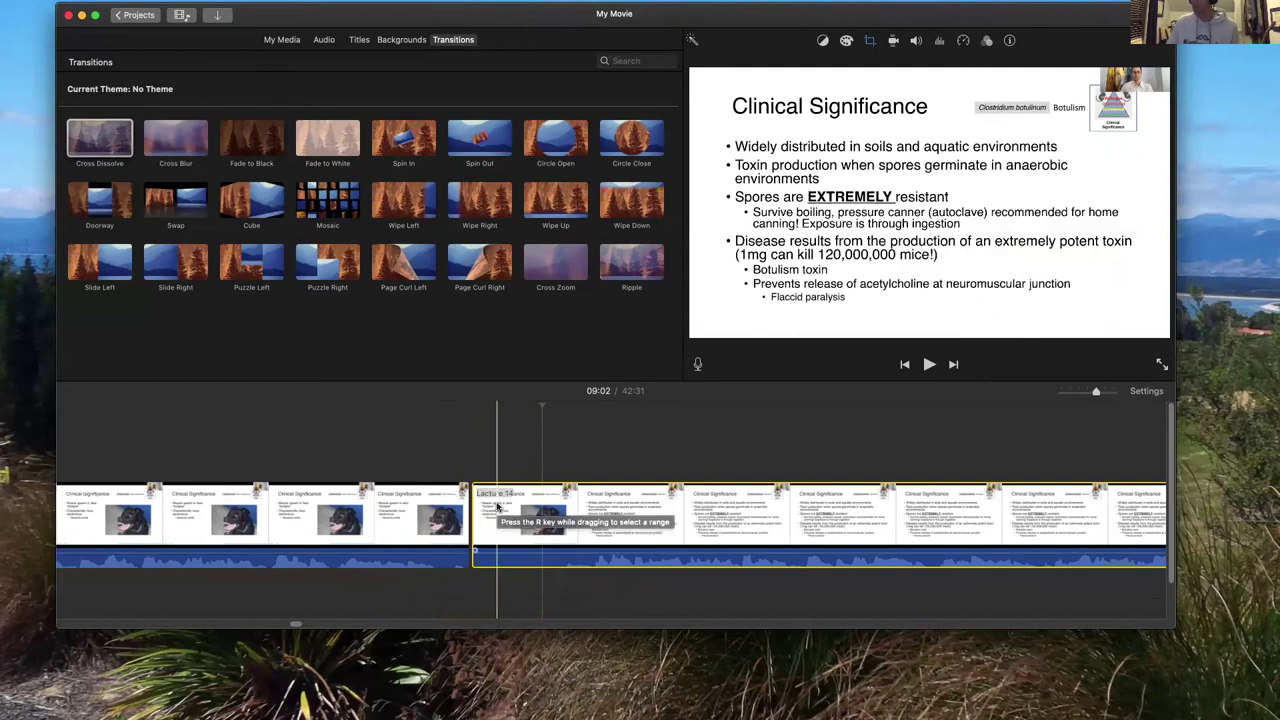
key("Delete")
Close the trimmed movie and save it as the project 14 Lecture Part 1.
left_click(138, 16)
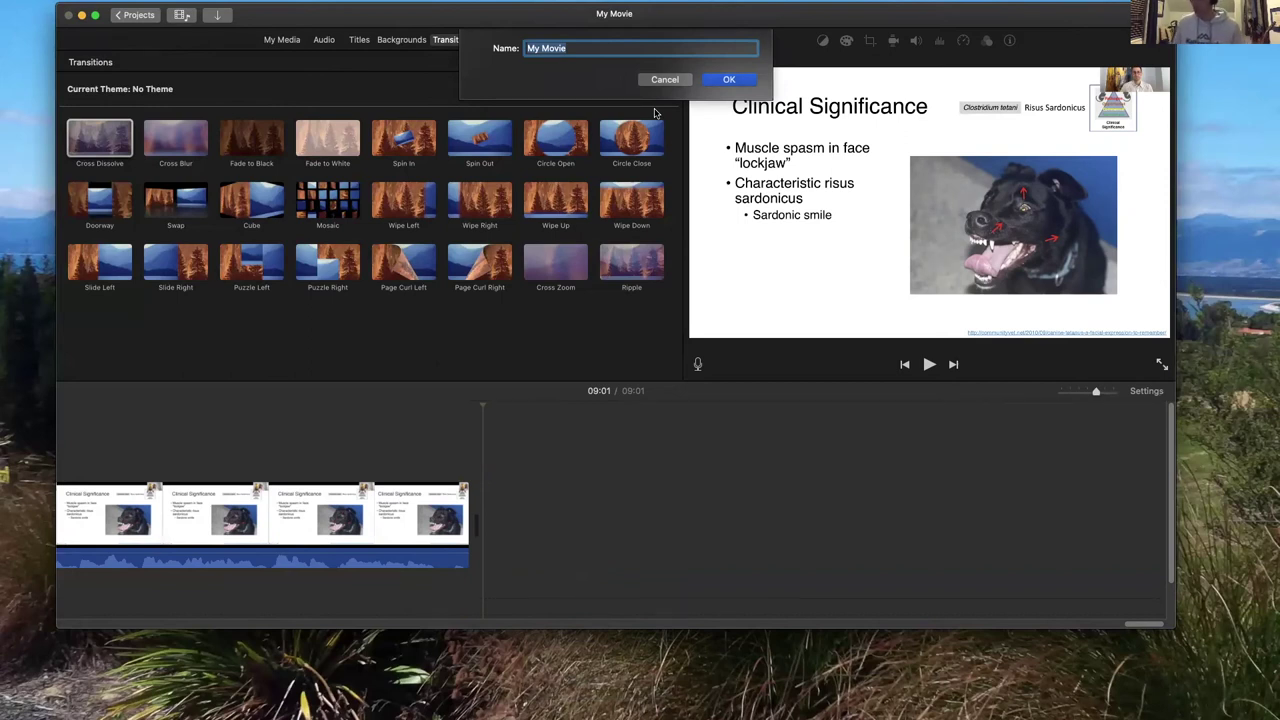
type("14 Lecture Part 1")
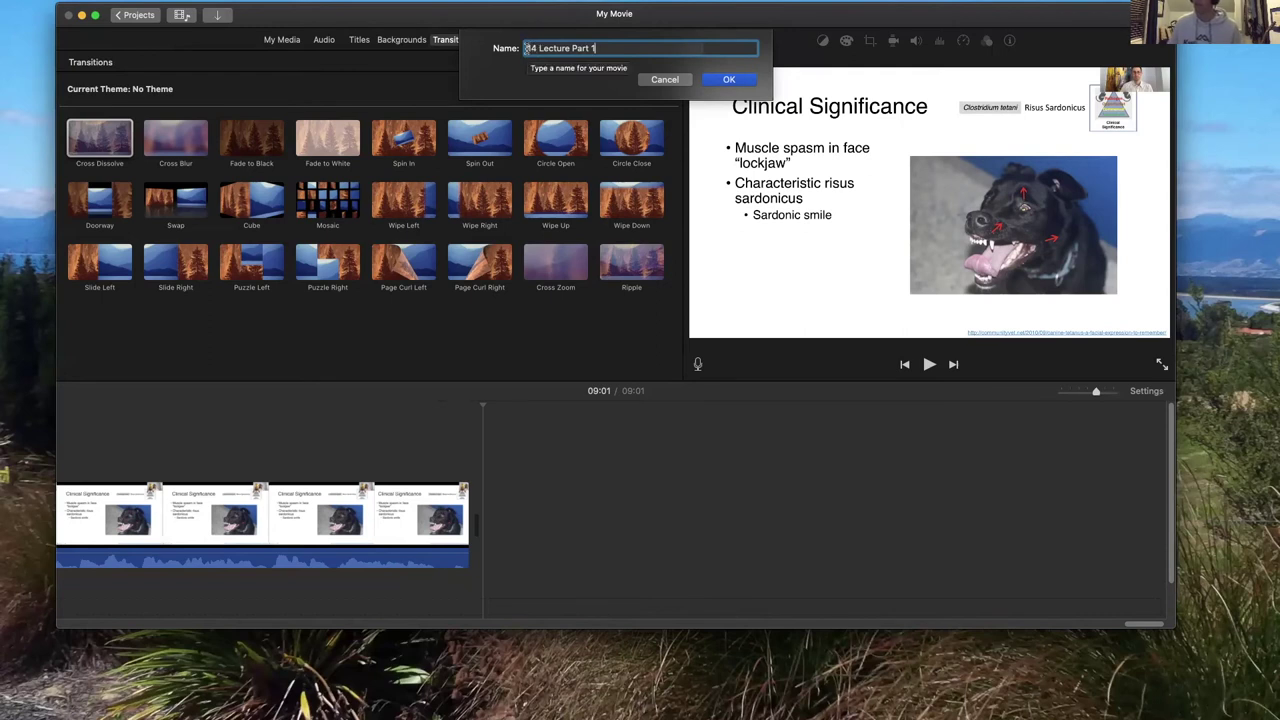
left_click(721, 83)
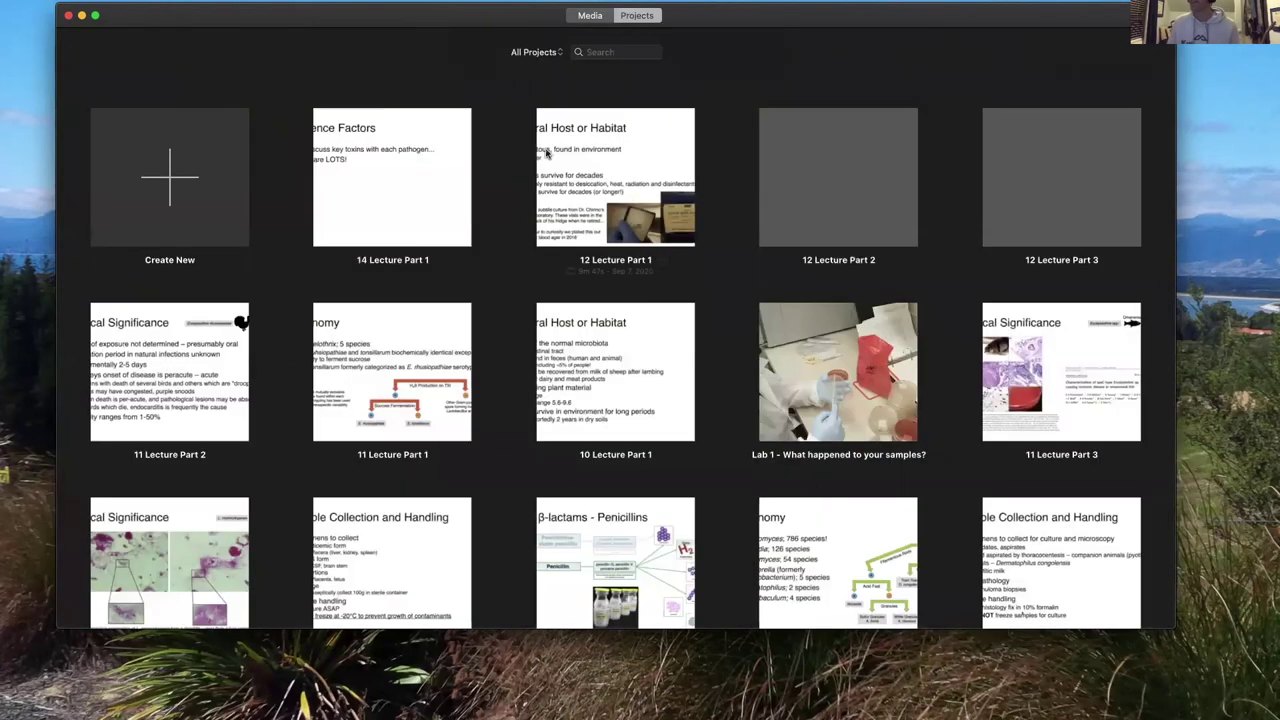
Create a new movie in the iMovie Library and paste the removed remainder of the Lecture 14 footage into its timeline.
left_click(172, 180)
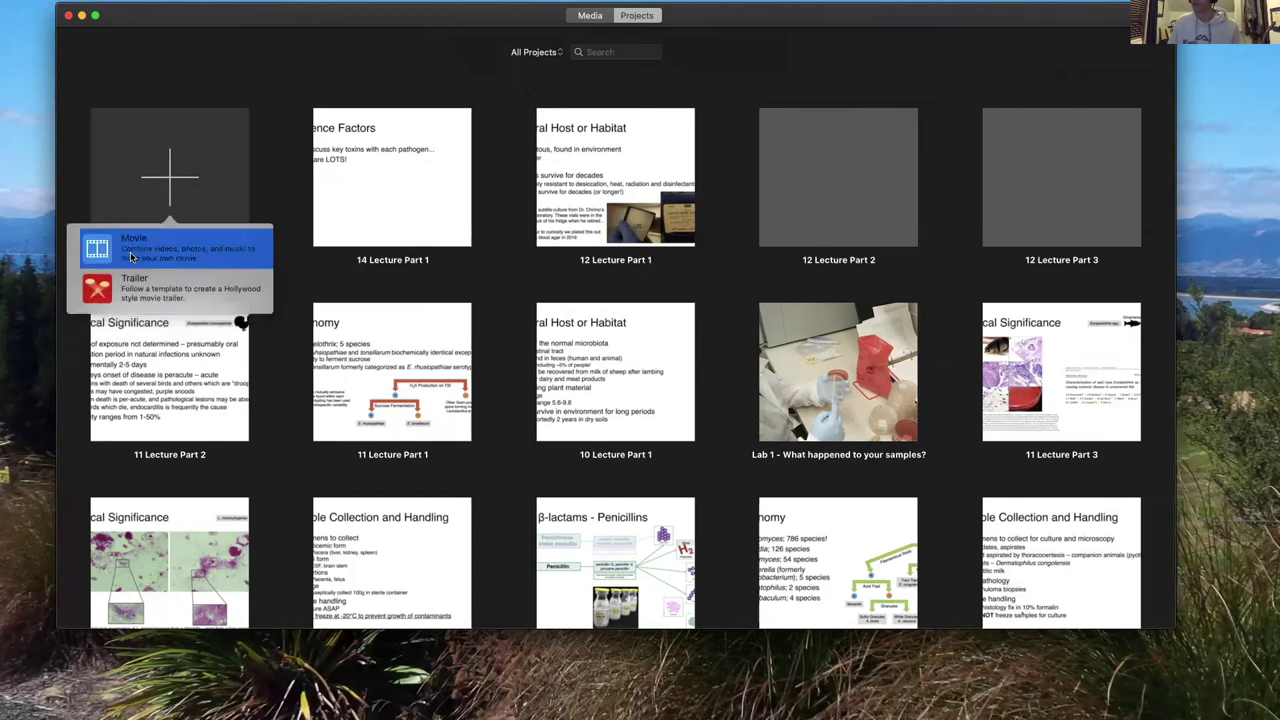
left_click(131, 256)
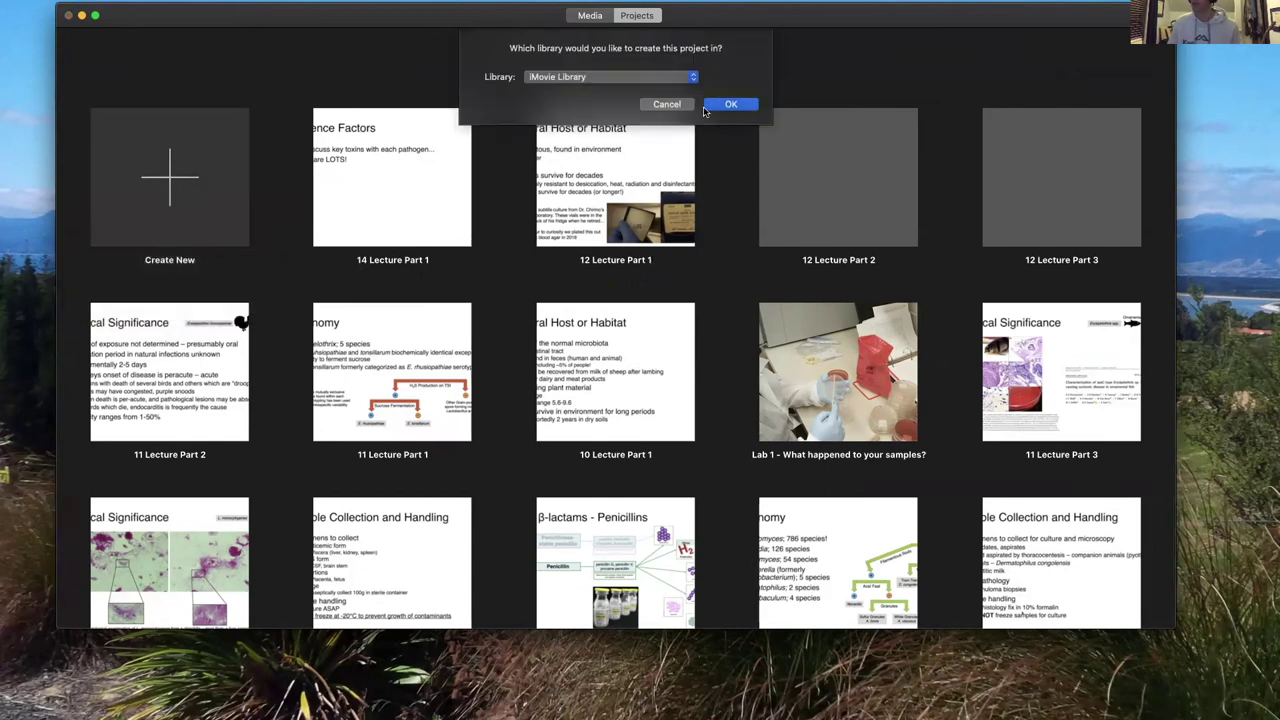
left_click(732, 105)
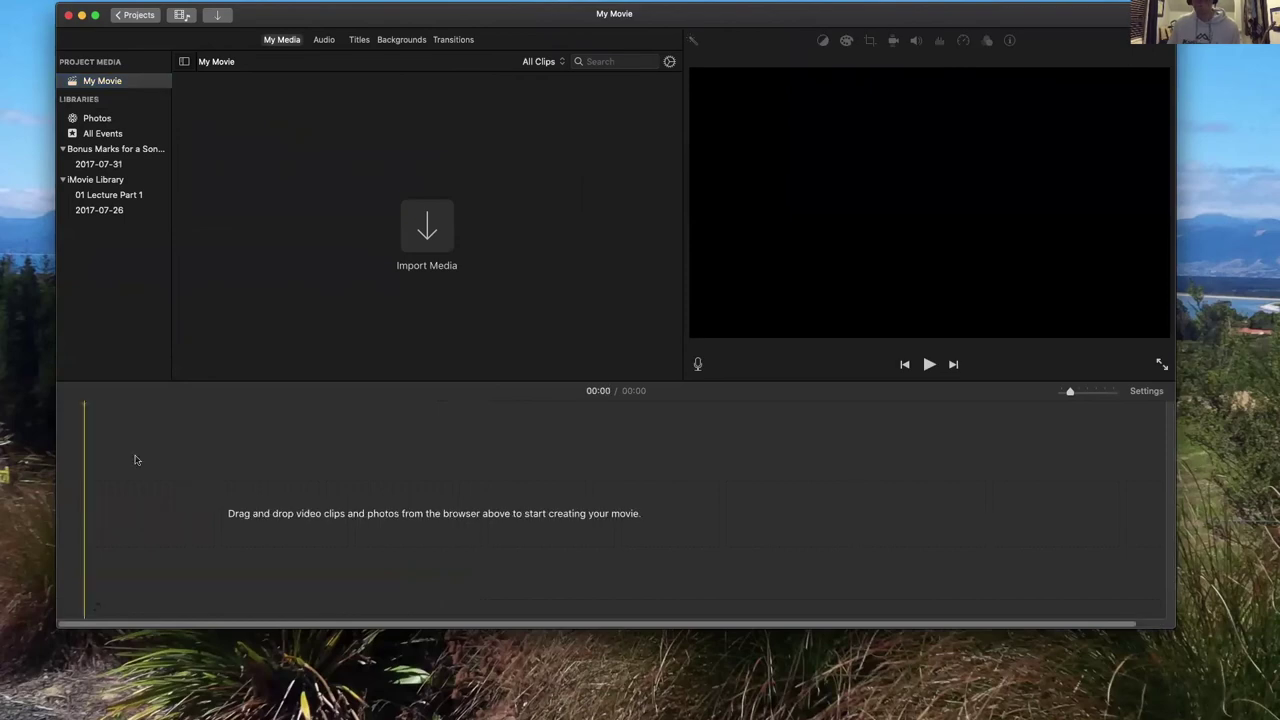
left_click_drag(136, 461, 134, 457)
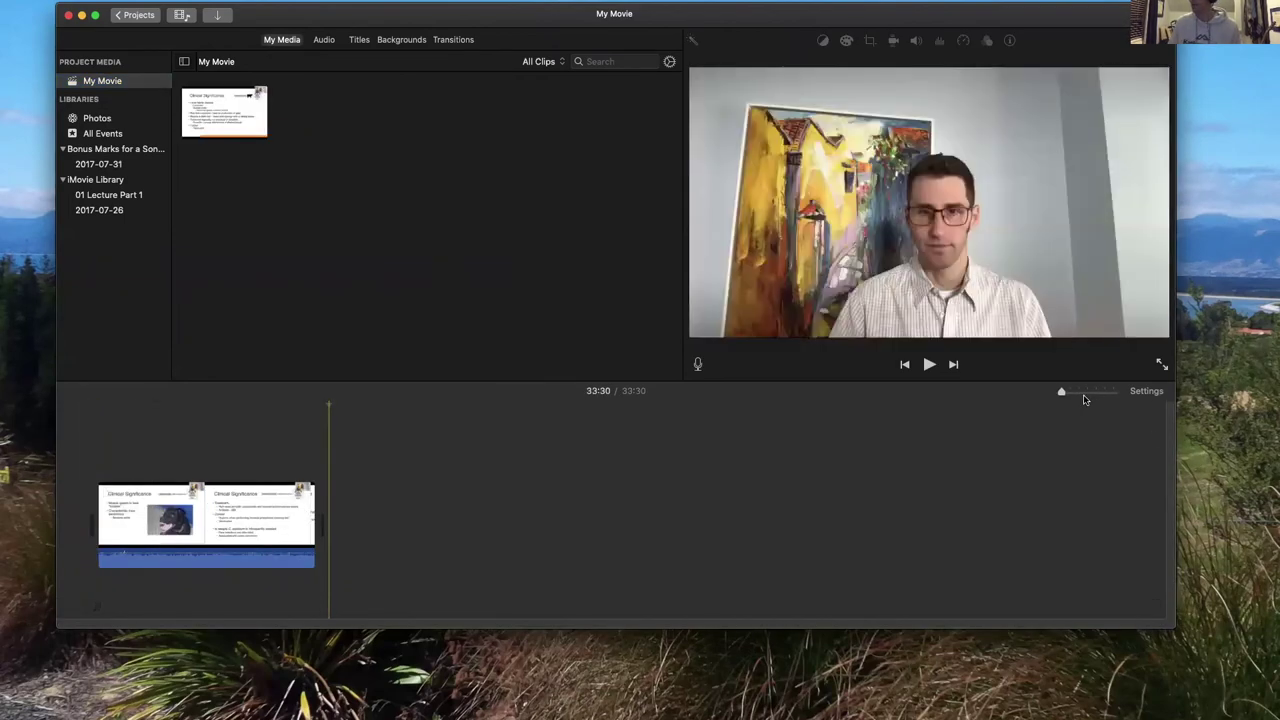
left_click(1086, 393)
left_click(1071, 394)
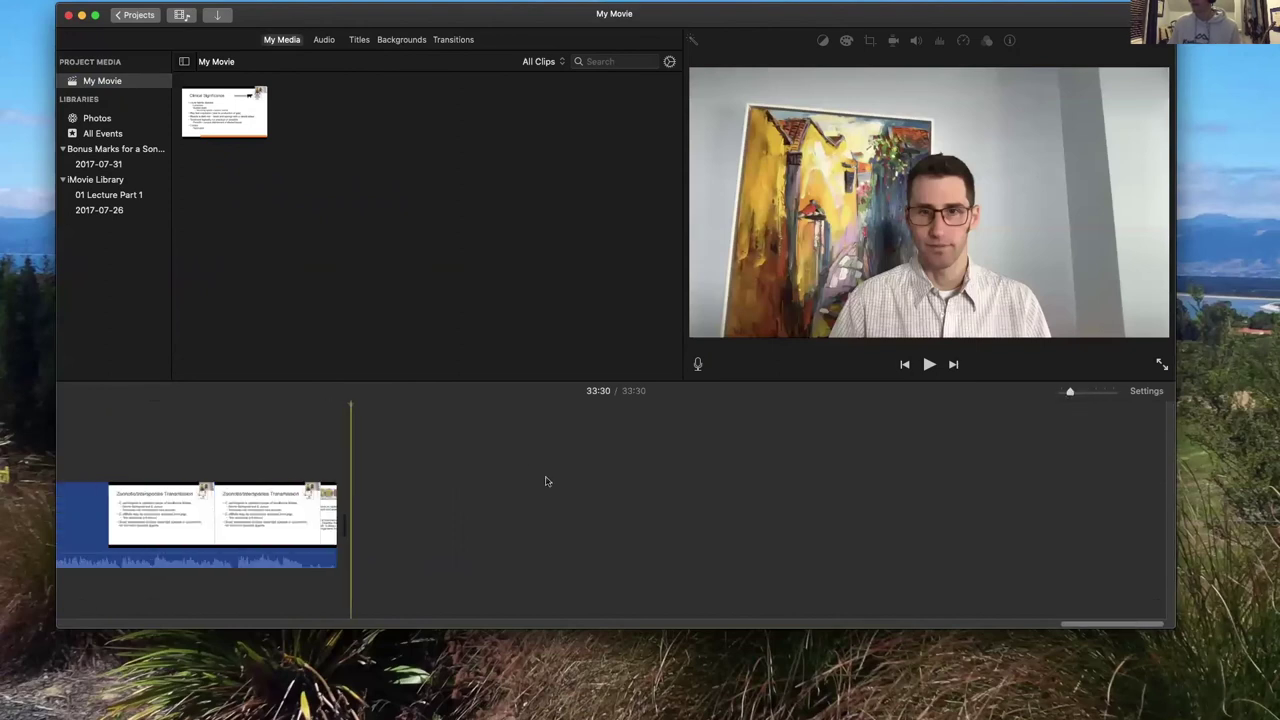
scroll(551, 491, "left", 5)
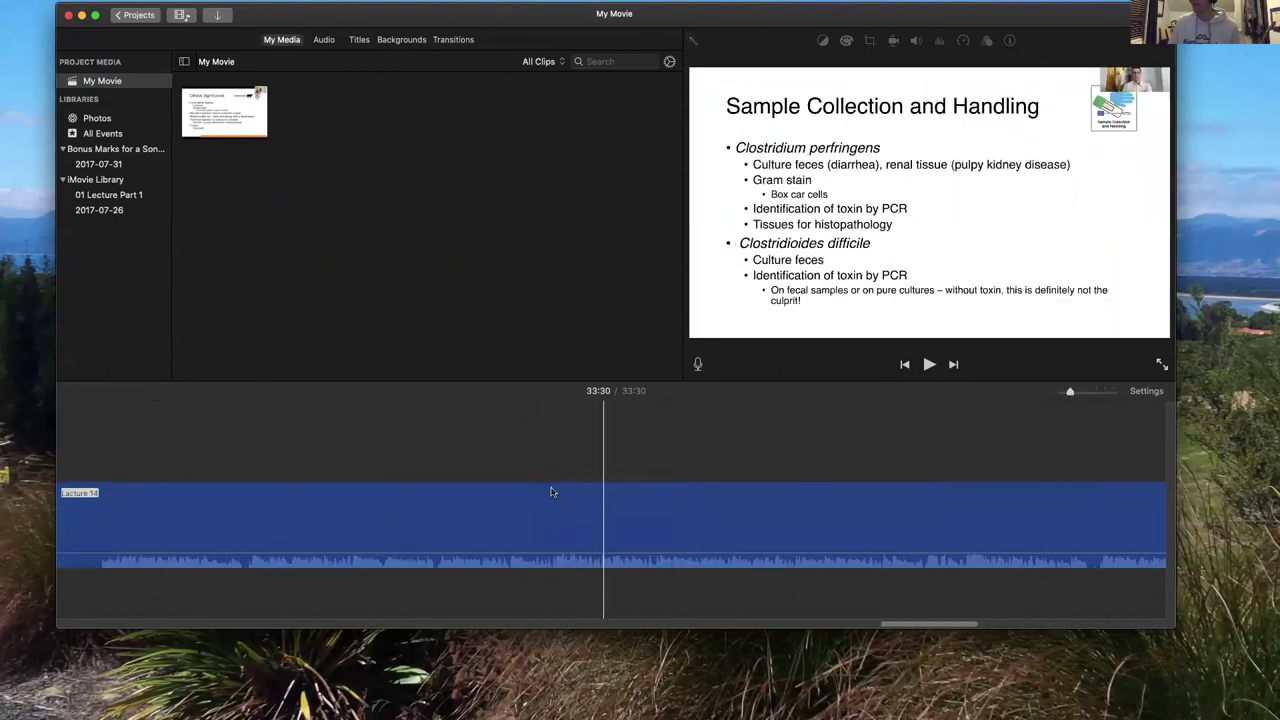
left_click_drag(828, 621, 80, 621)
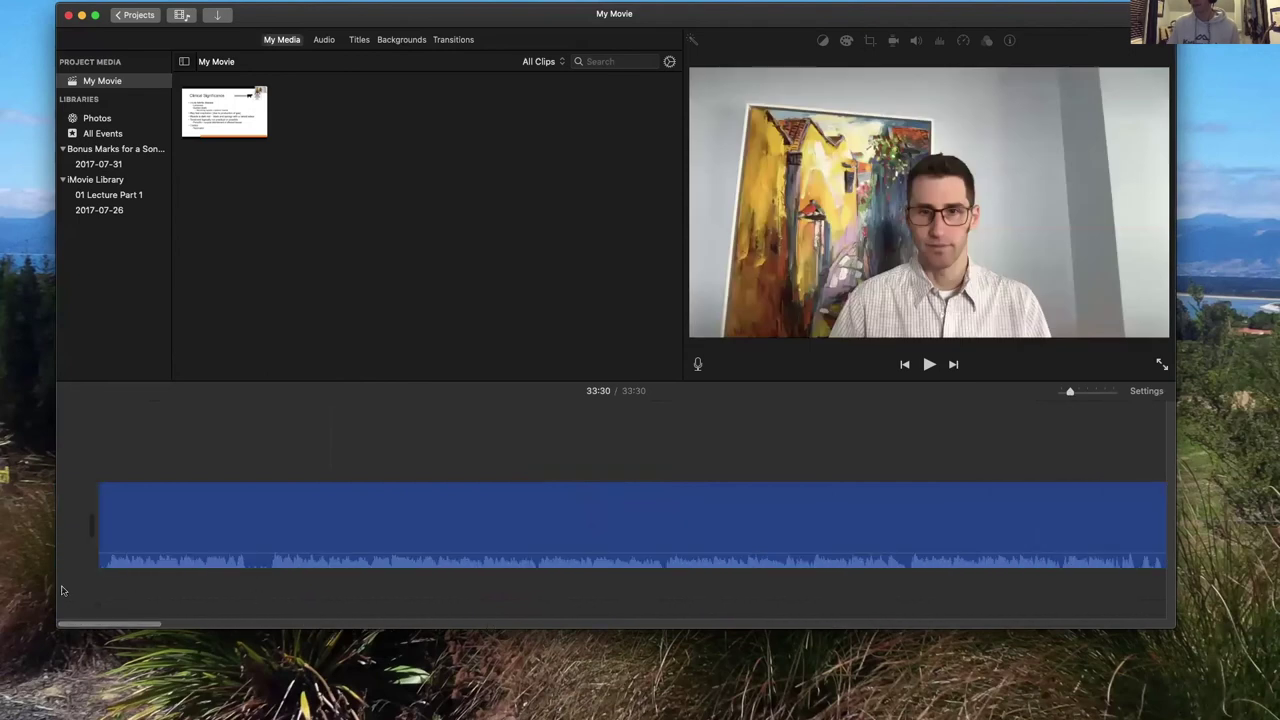
Close the new movie and save it as the project 14 Lecture Part 2.
left_click(125, 16)
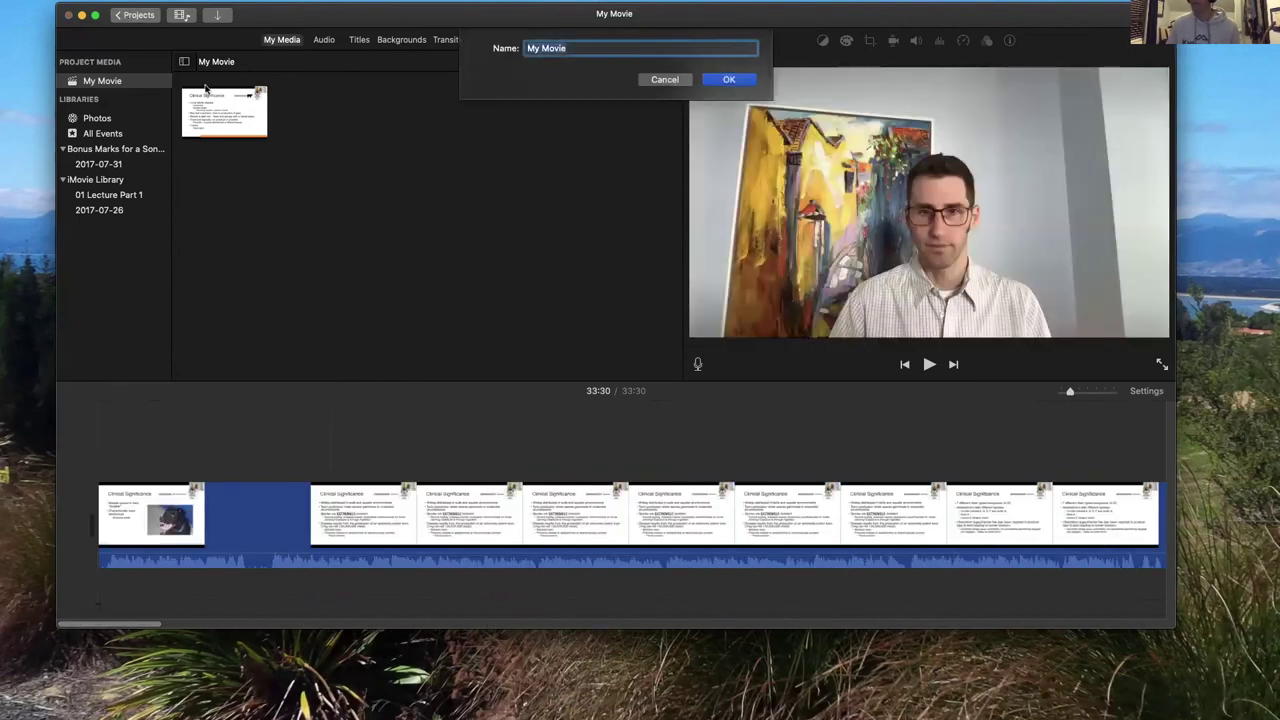
type("14")
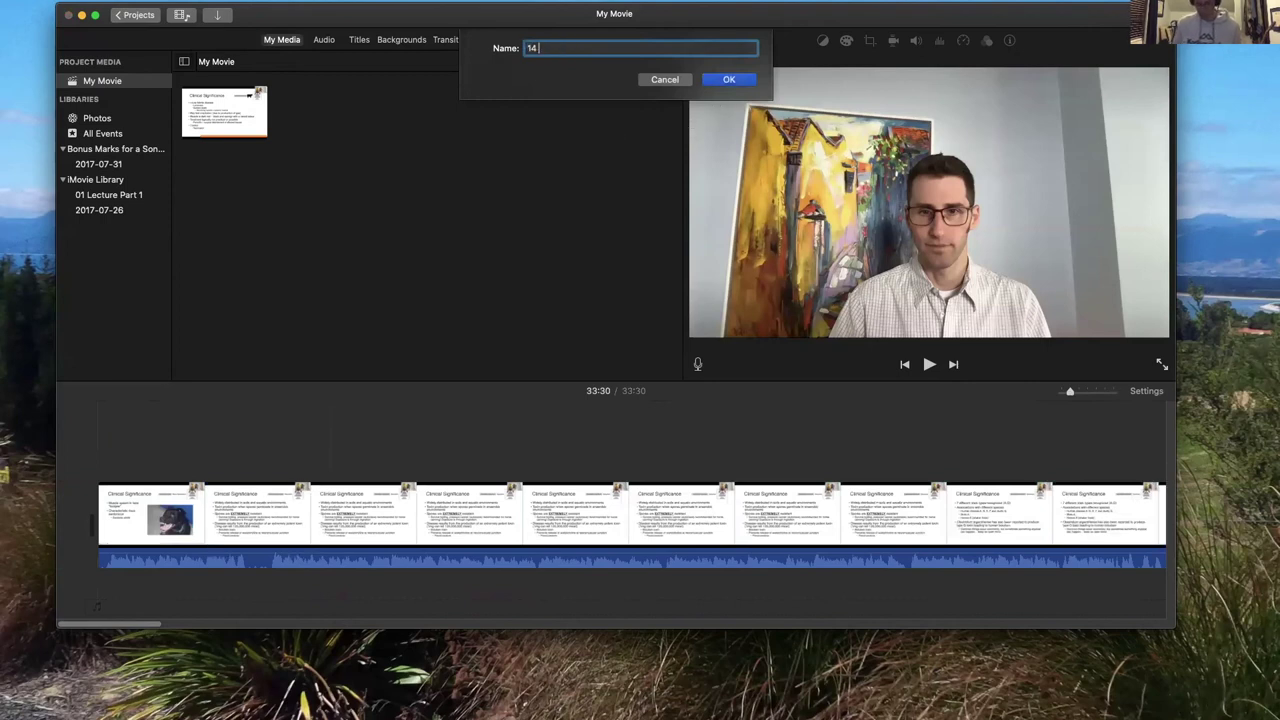
type(" Lecture Part 2")
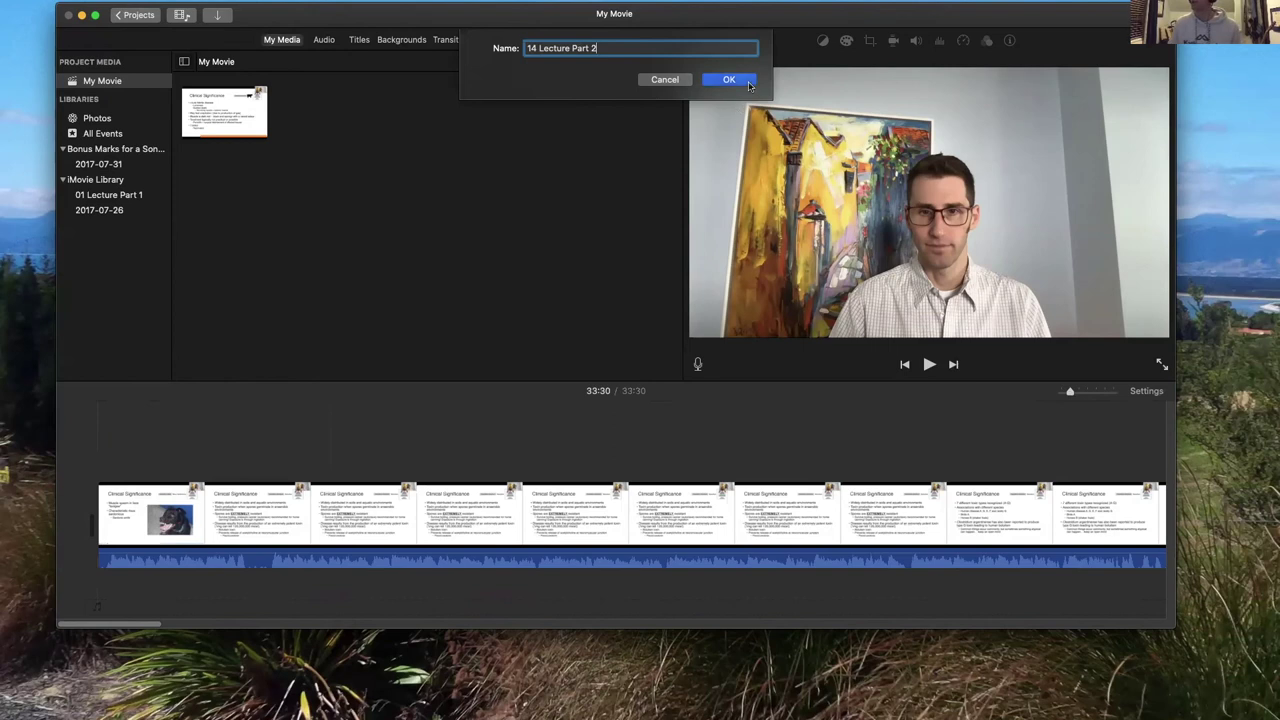
key("Return")
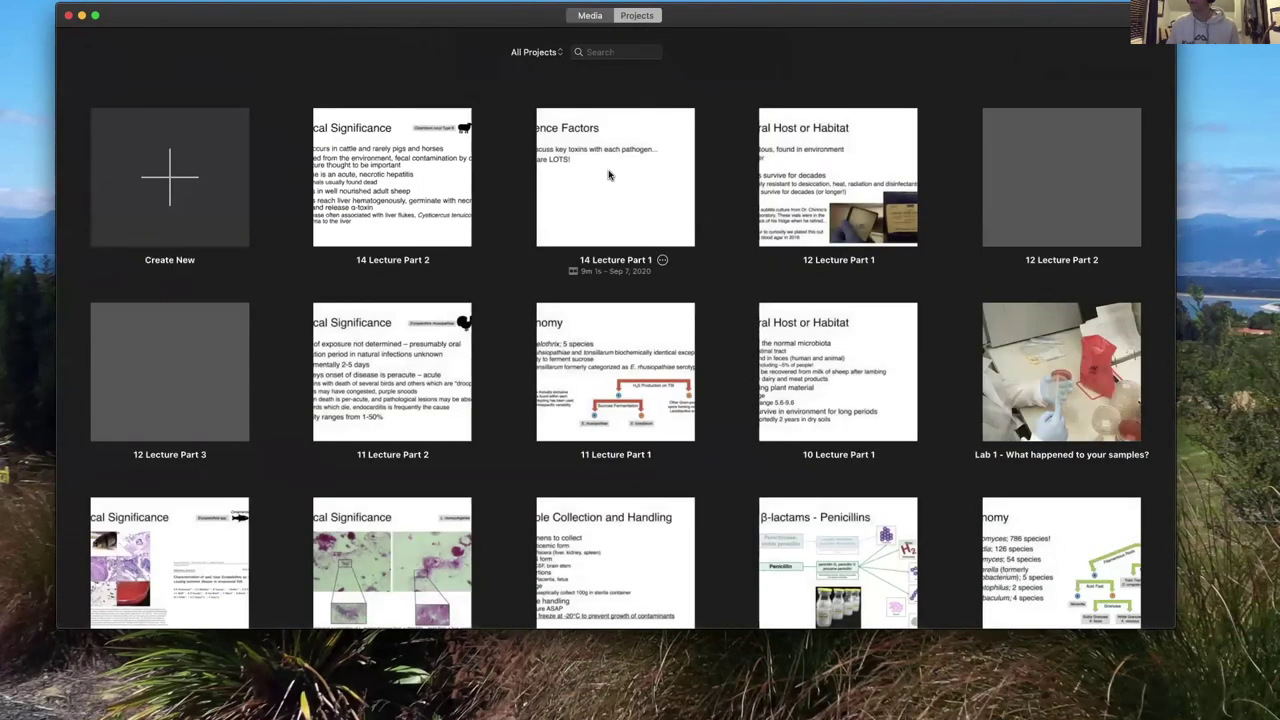
Copy the title image from 14 Lecture Part 1 to the start of 14 Lecture Part 2 and add a Cross Dissolve after it.
double_click(585, 177)
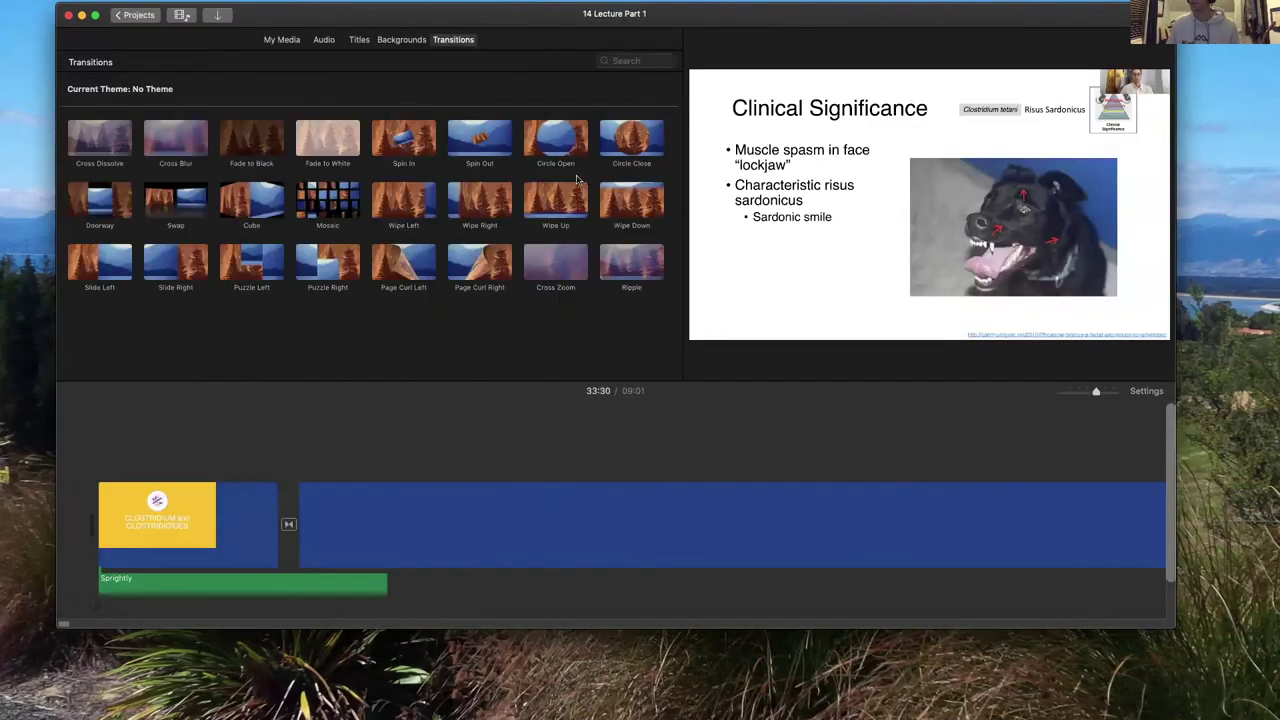
left_click(139, 503)
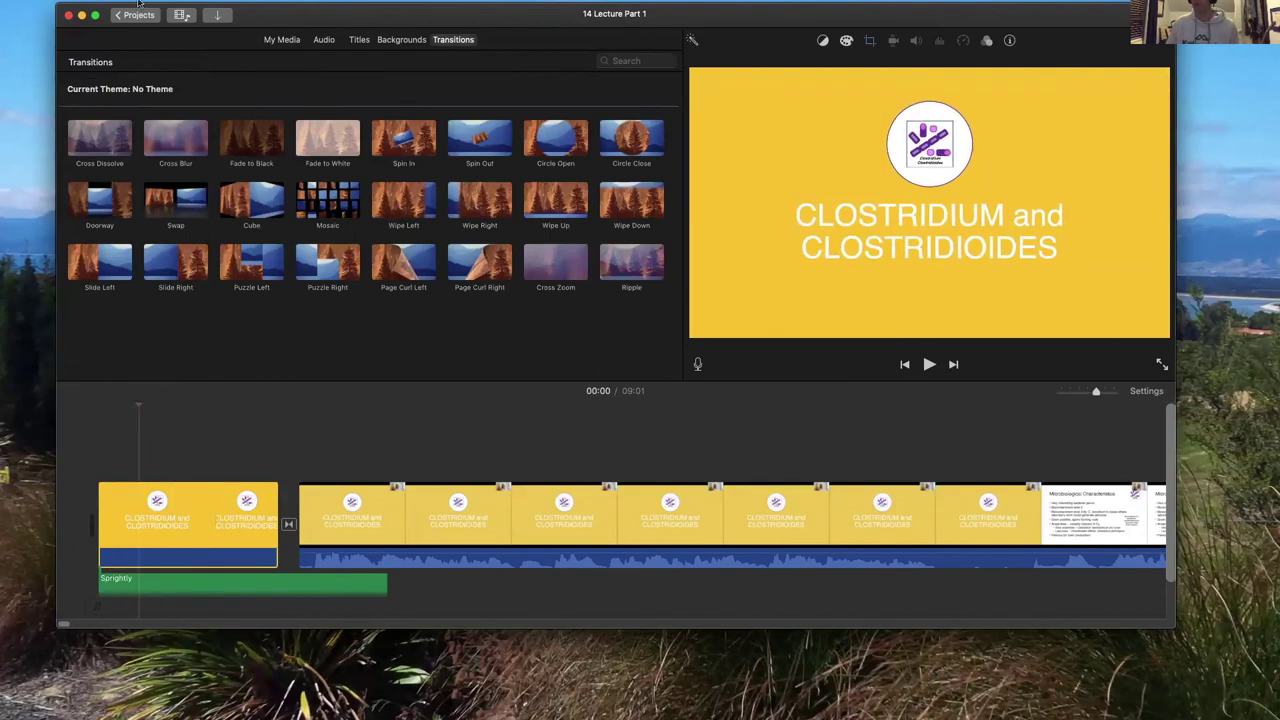
left_click(135, 15)
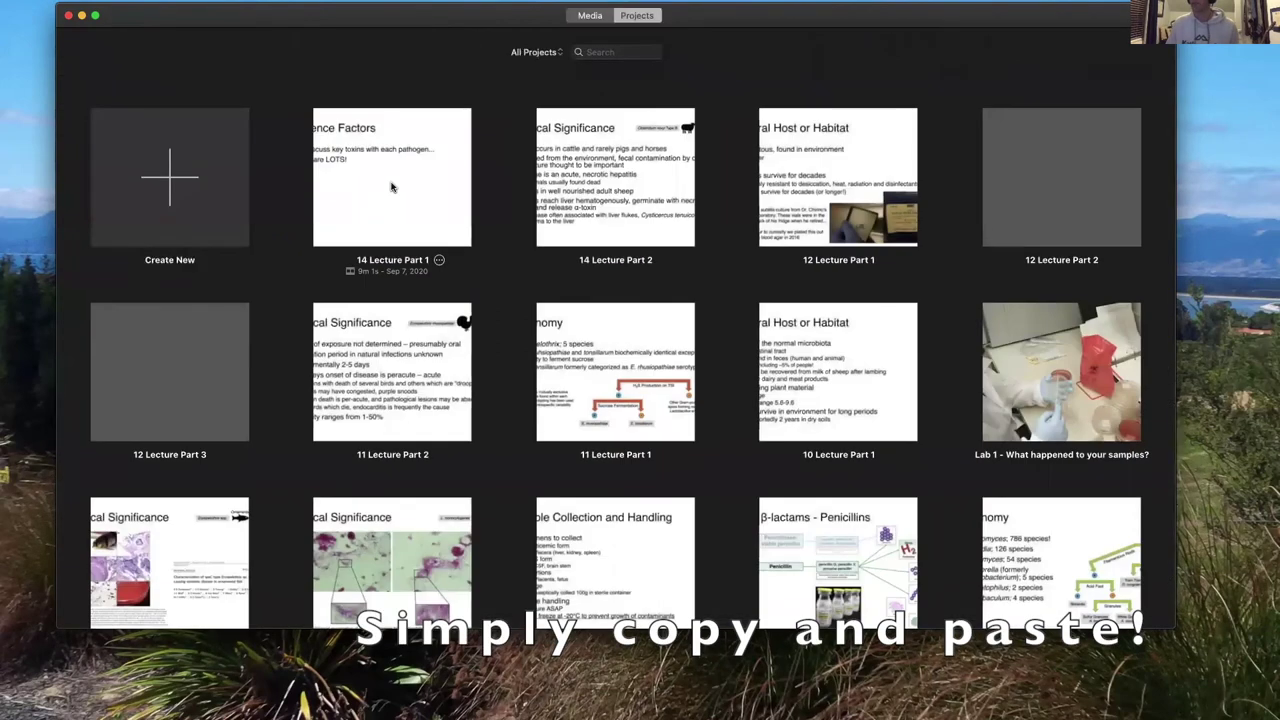
double_click(640, 177)
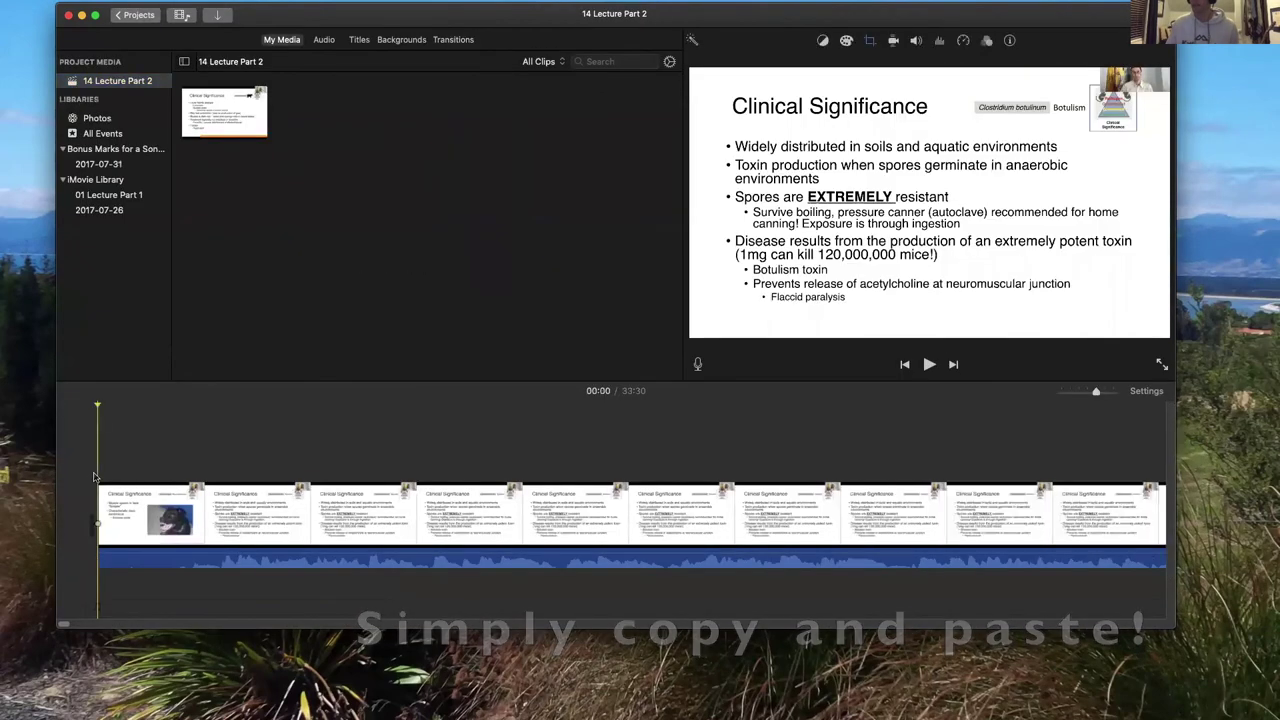
key("super+v")
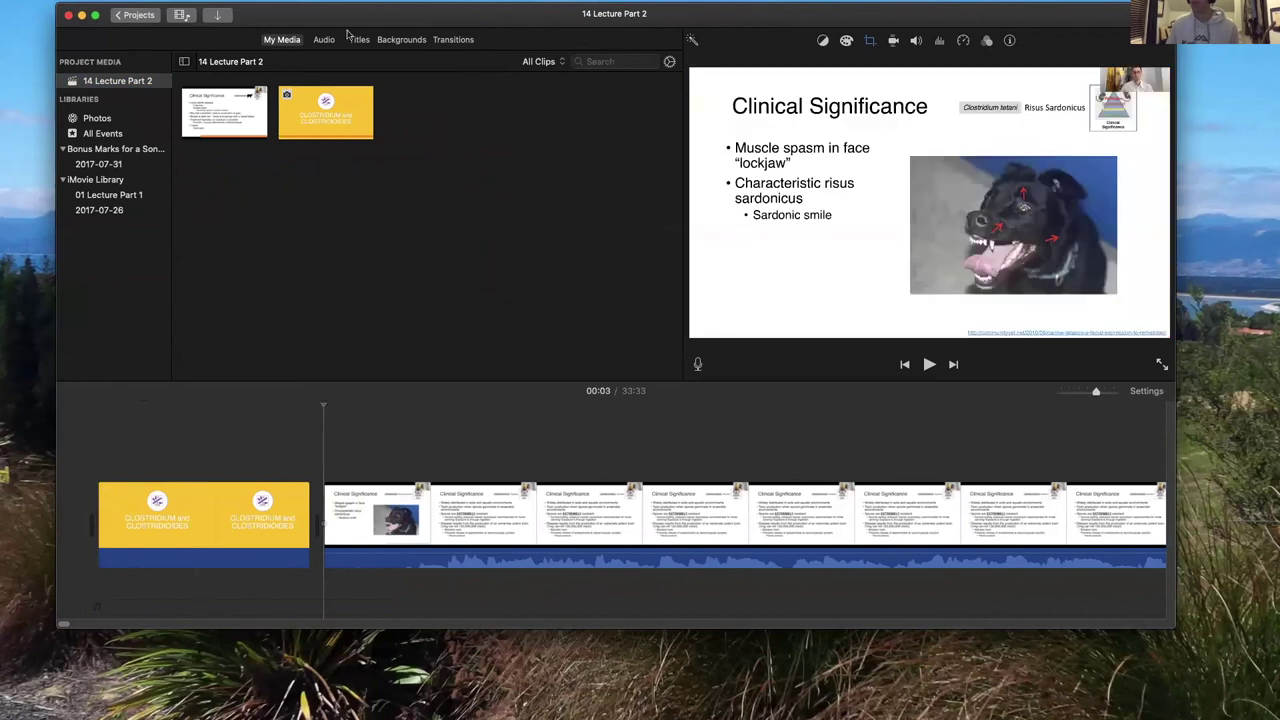
left_click(455, 40)
left_click_drag(75, 145, 288, 516)
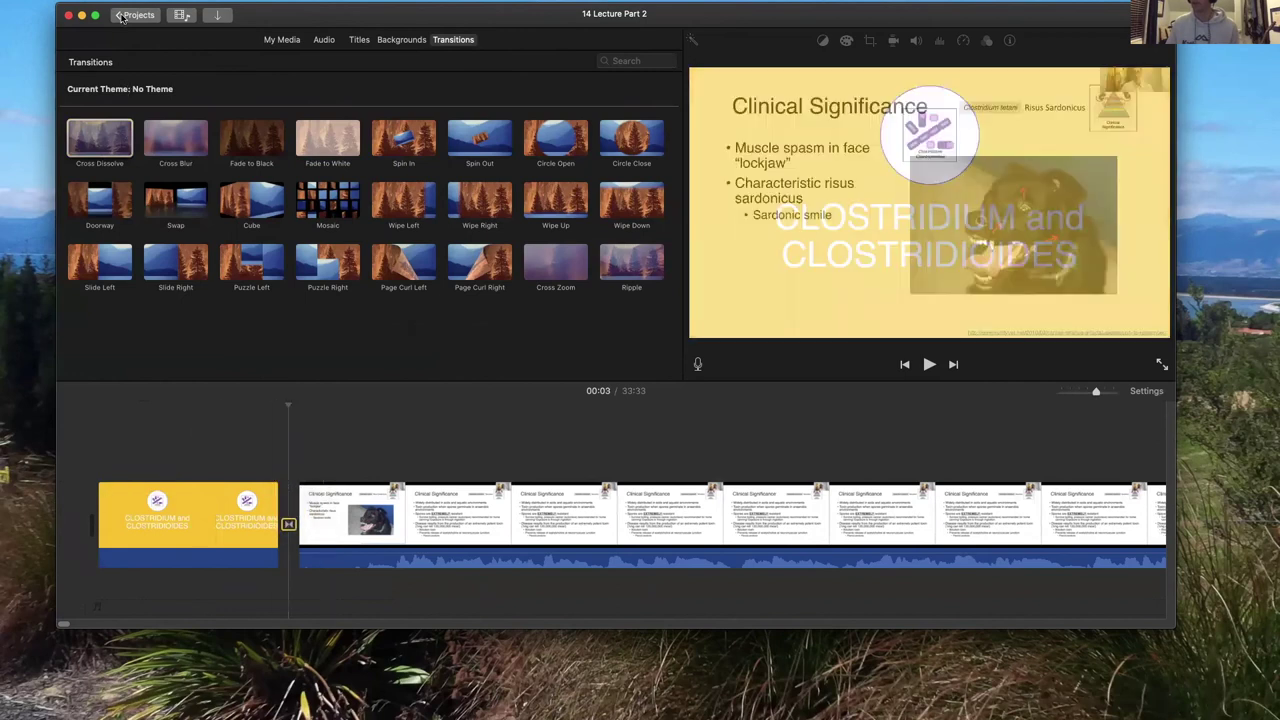
Copy the Part Two Pop-up Lower Third title from 12 Lecture Part 2 and paste it over the title image in 14 Lecture Part 2.
left_click(120, 16)
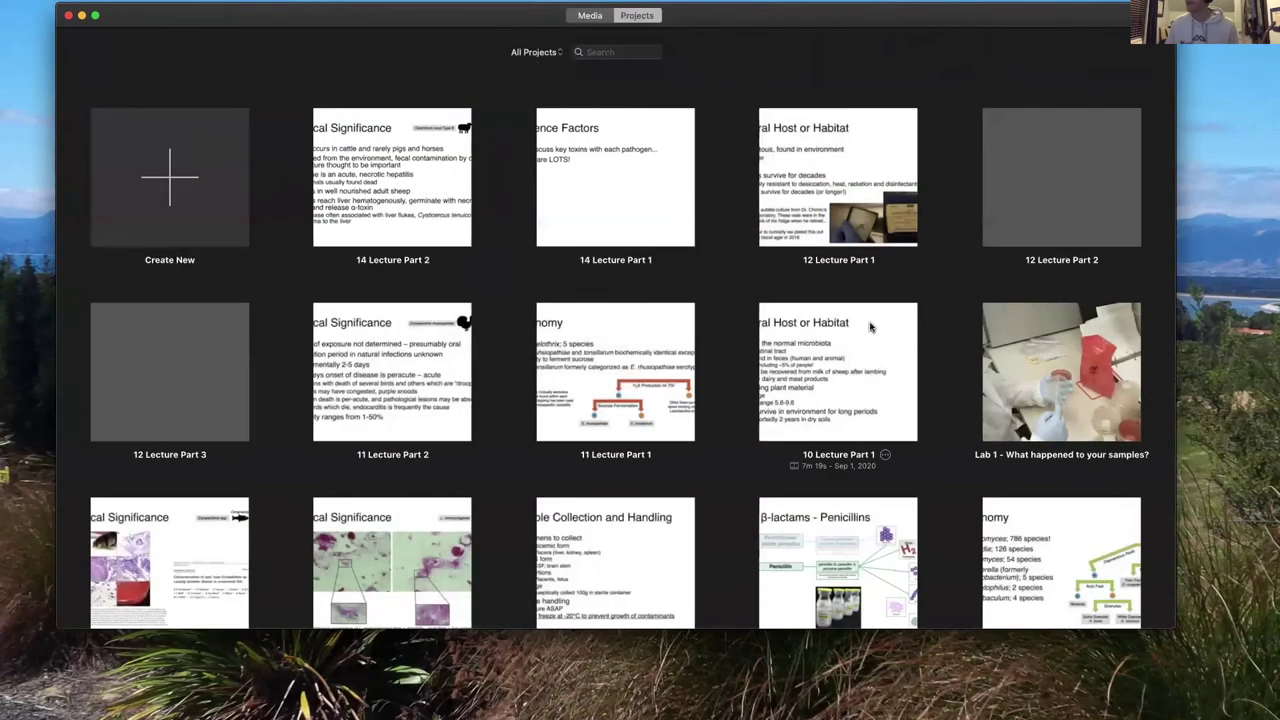
left_click(1048, 213)
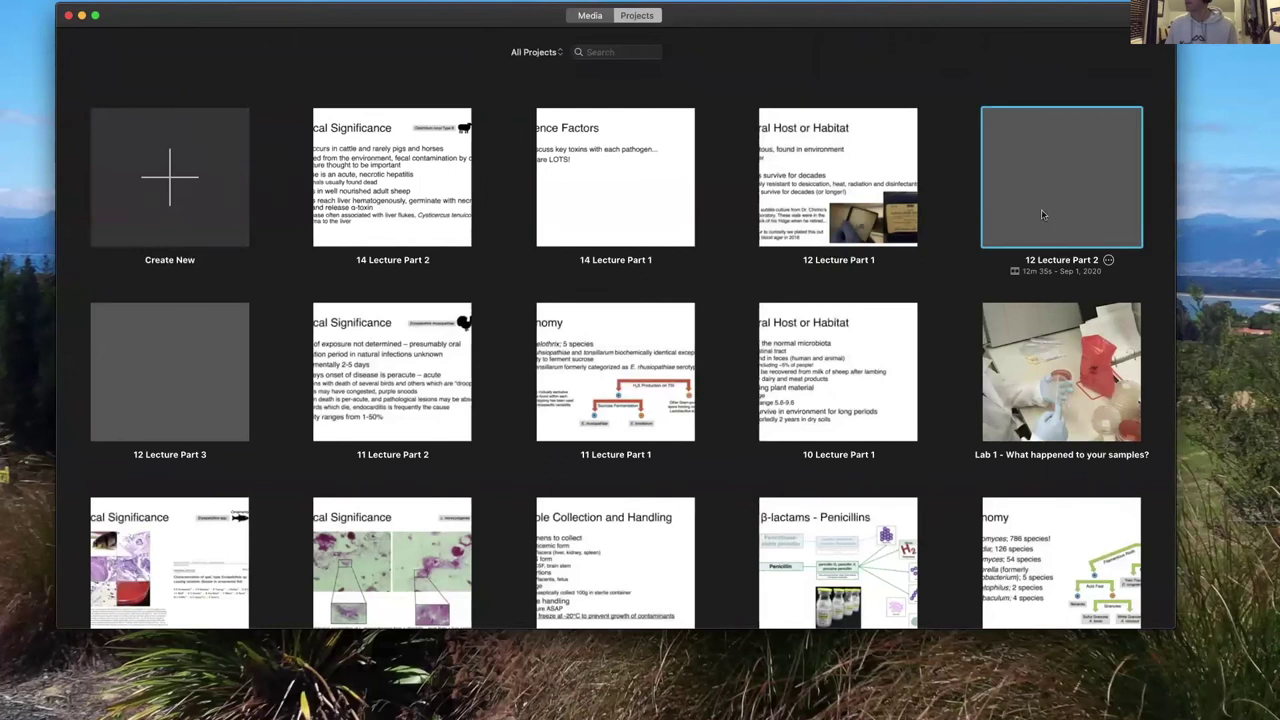
double_click(1041, 209)
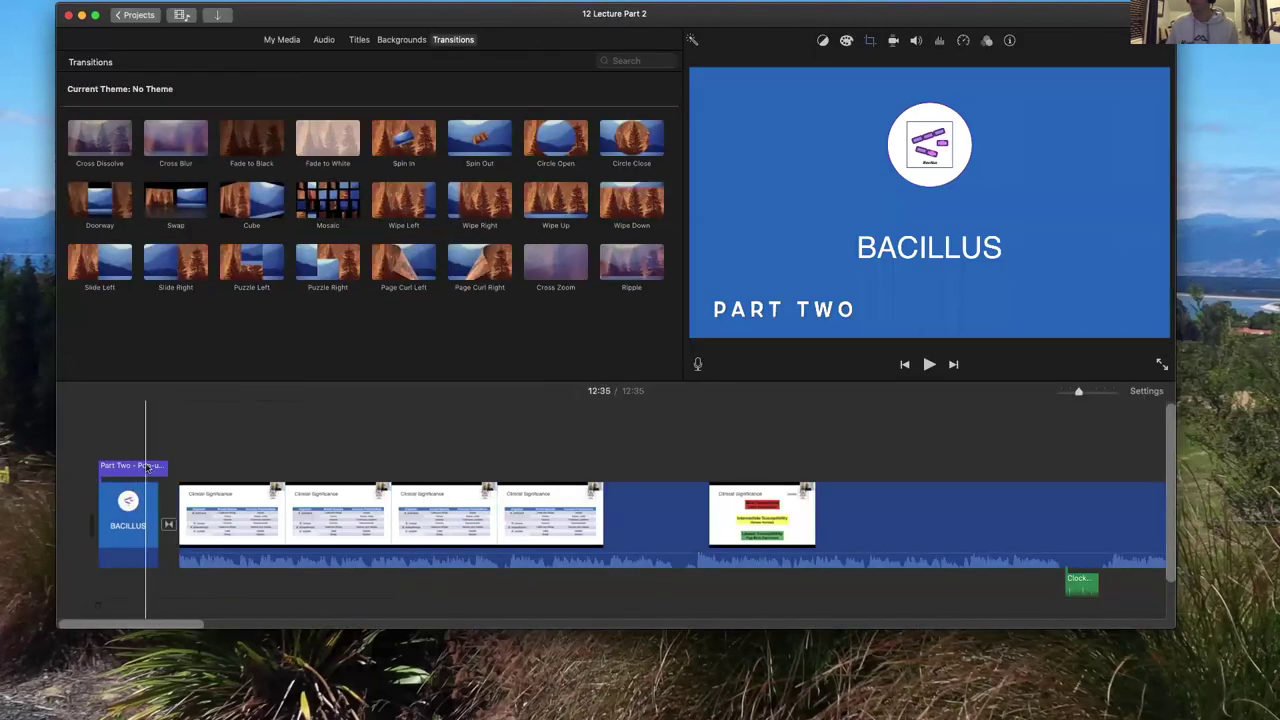
left_click(128, 468)
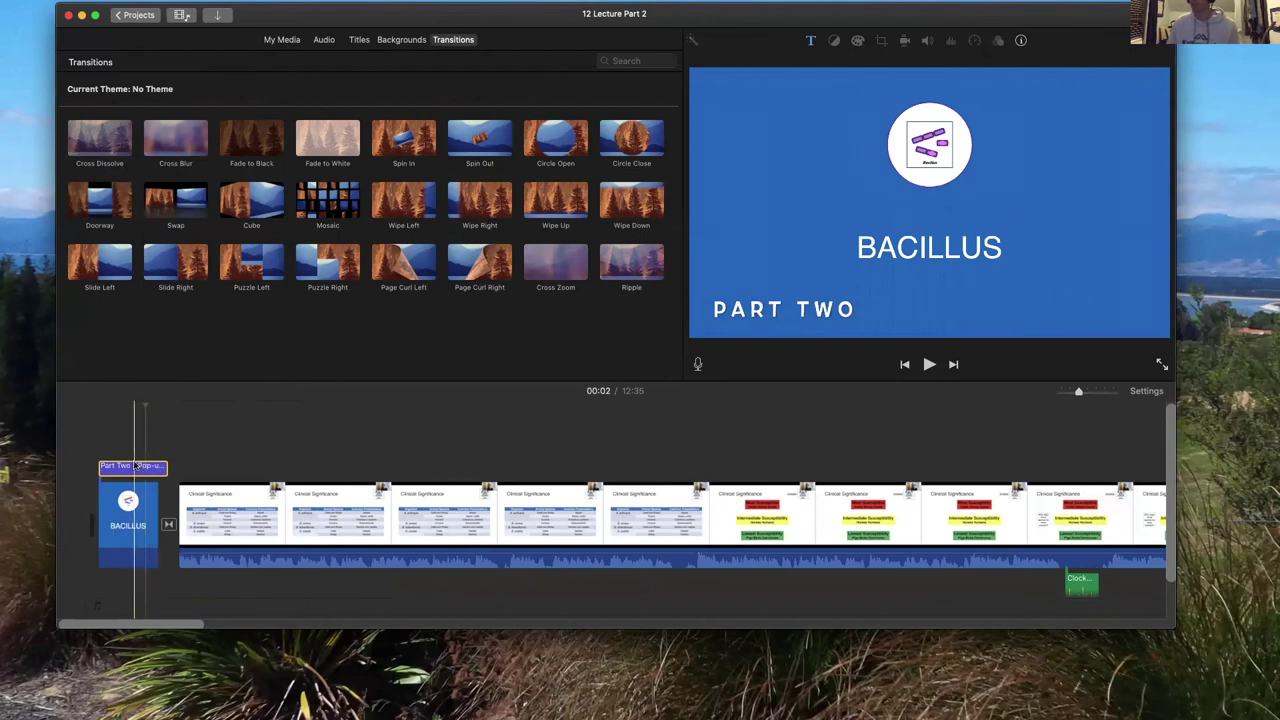
scroll(136, 466, "right", 2)
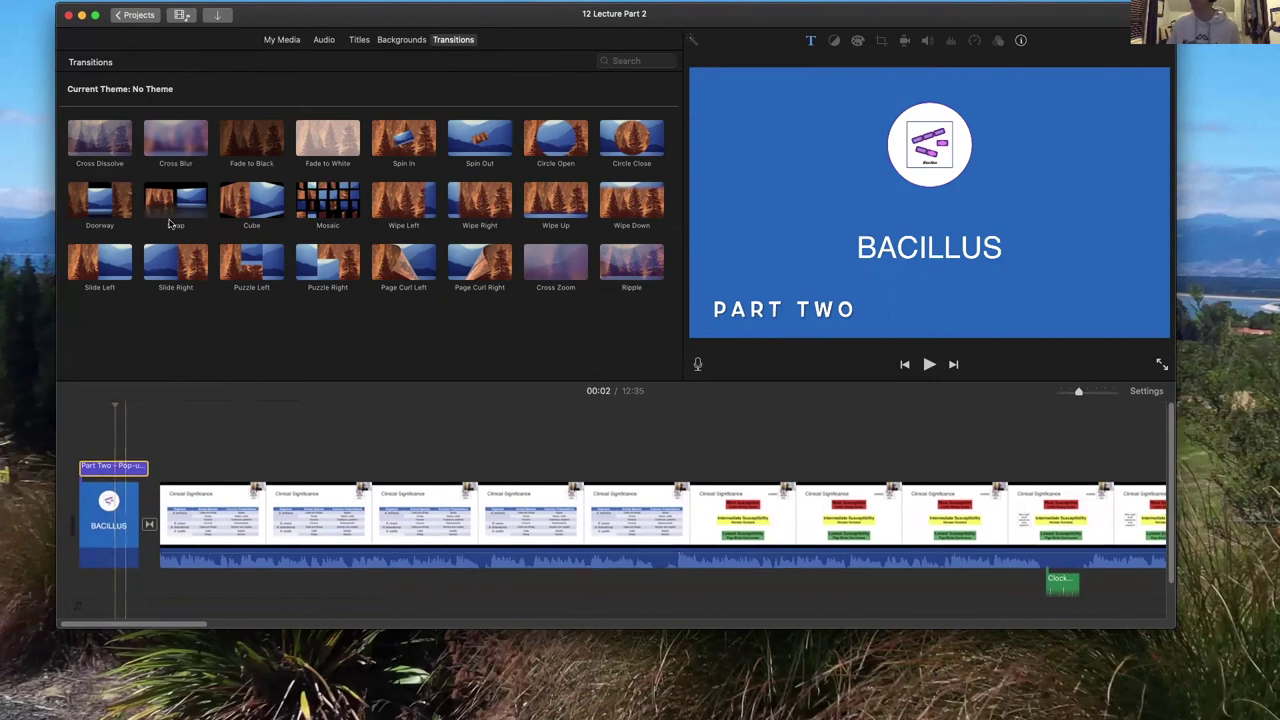
left_click(138, 14)
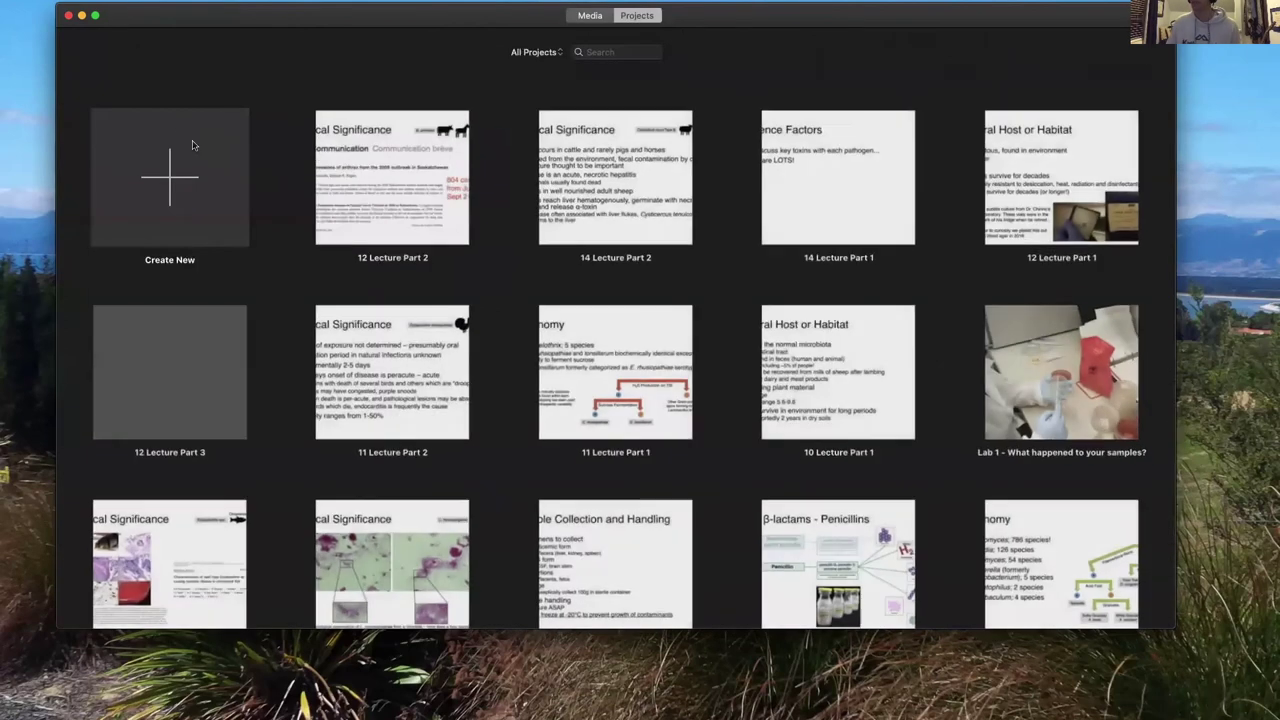
double_click(369, 183)
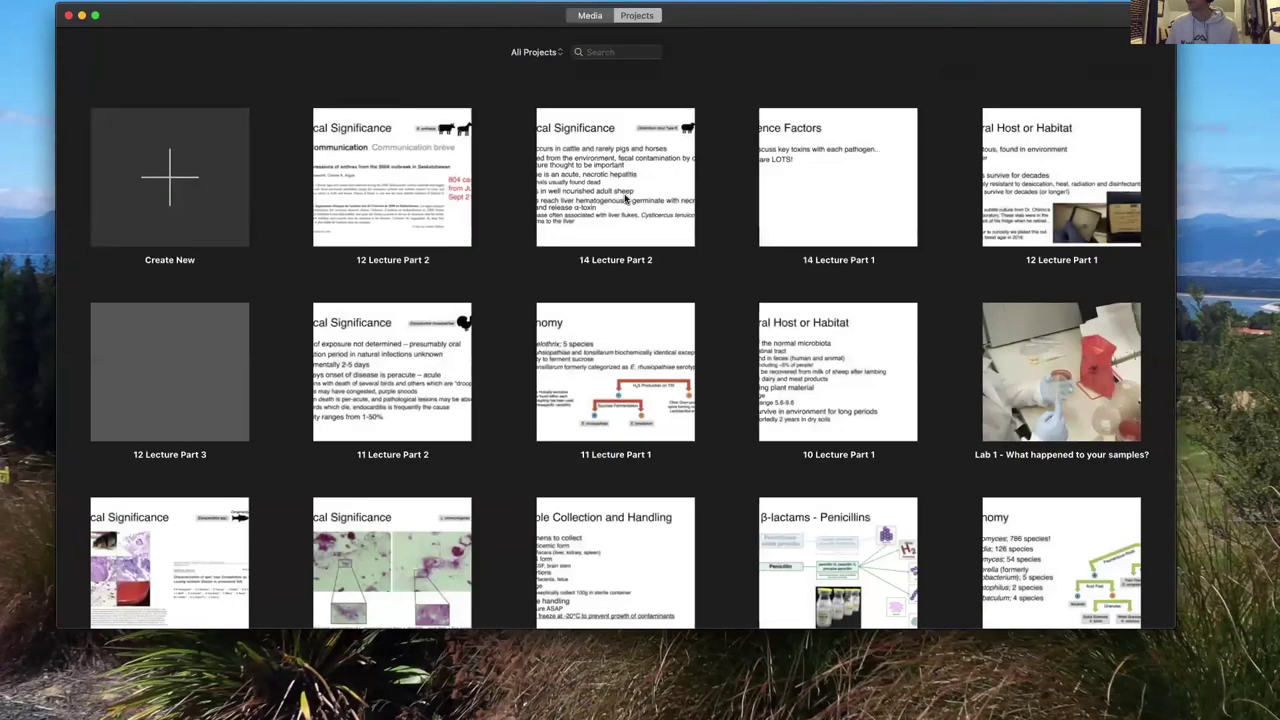
double_click(625, 199)
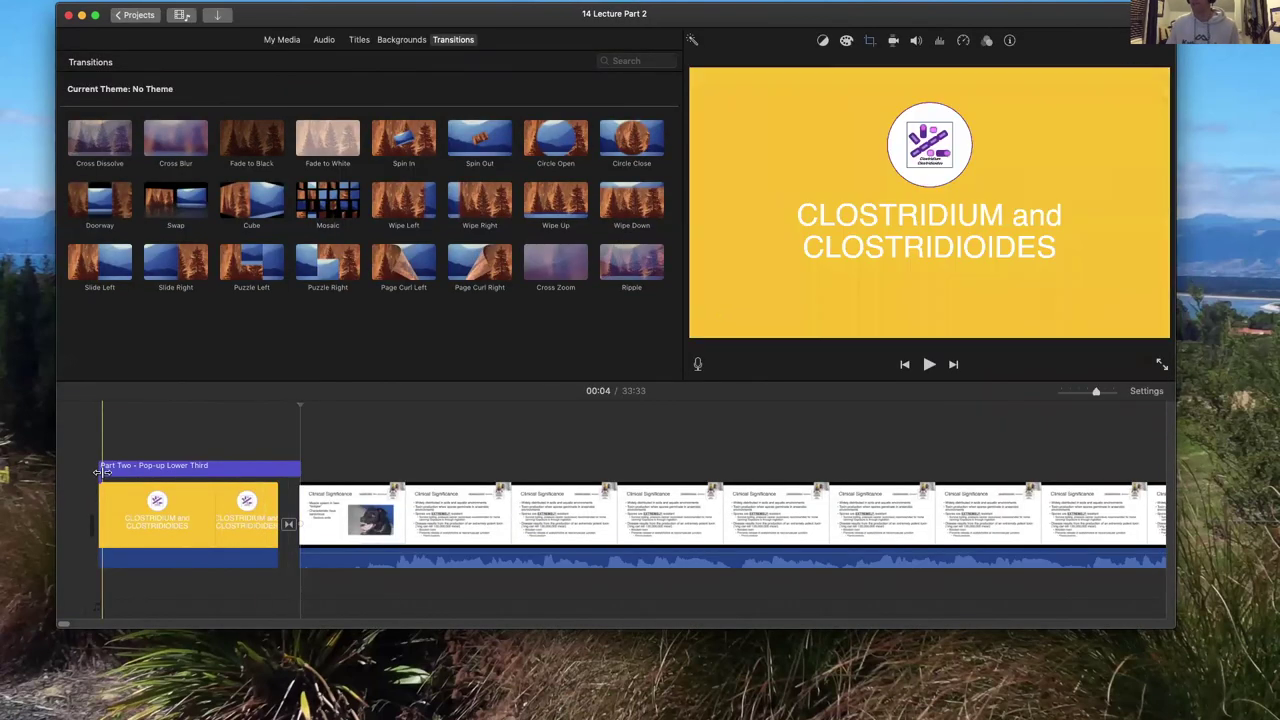
left_click(105, 470)
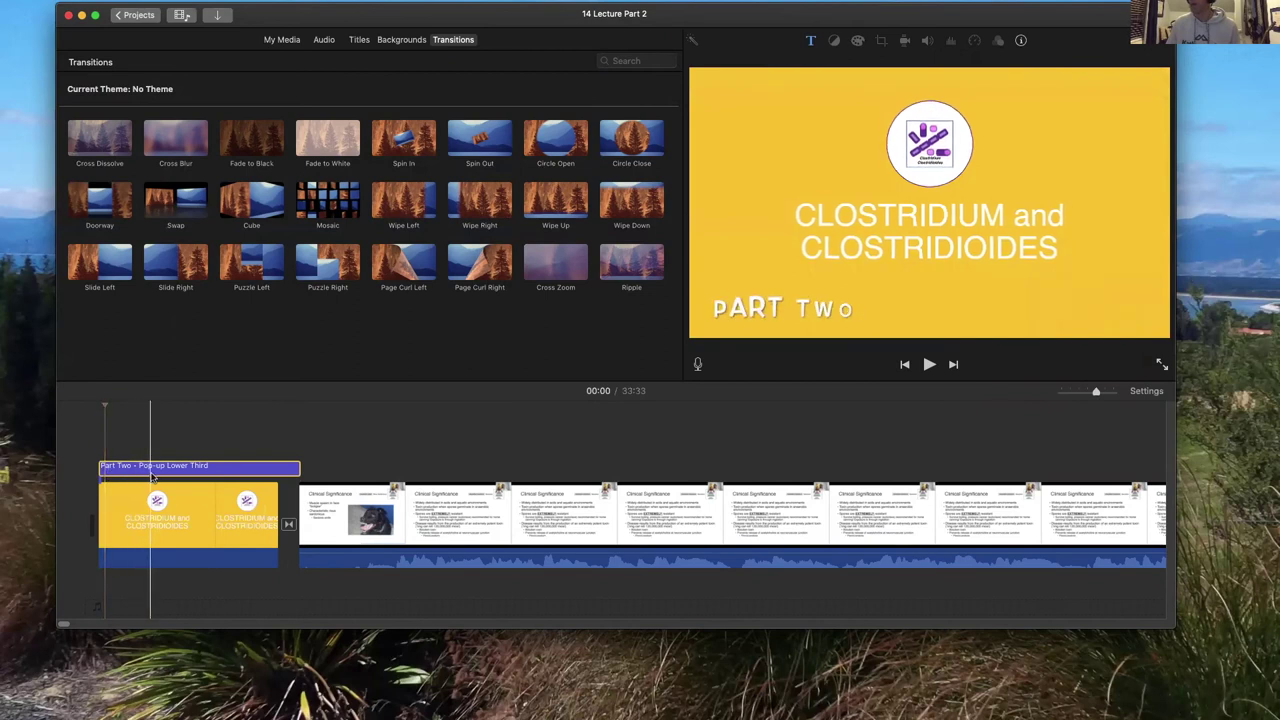